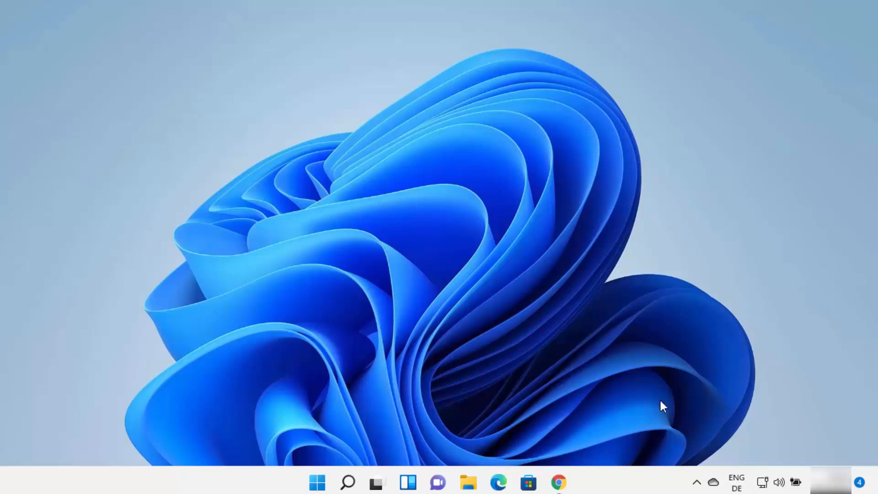
# Open Command Prompt, check for an existing Java installation with java -version, and close the window.
pyautogui.click(347, 484)
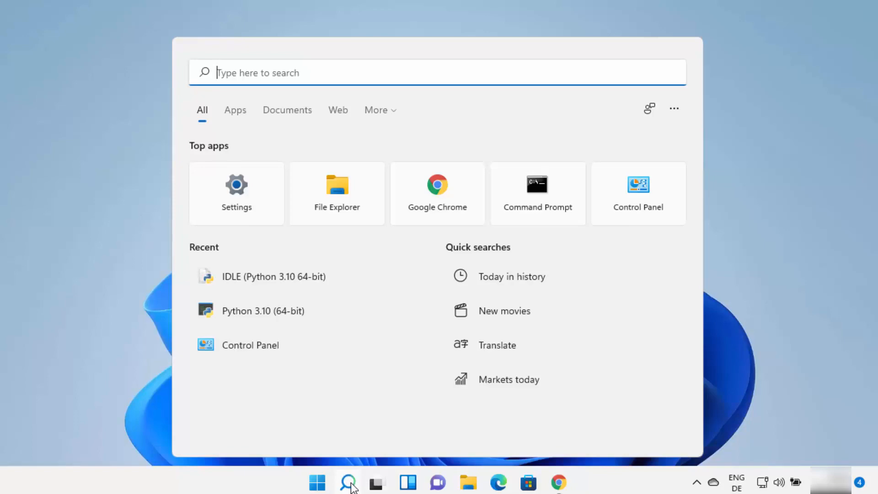
pyautogui.write('cmd')
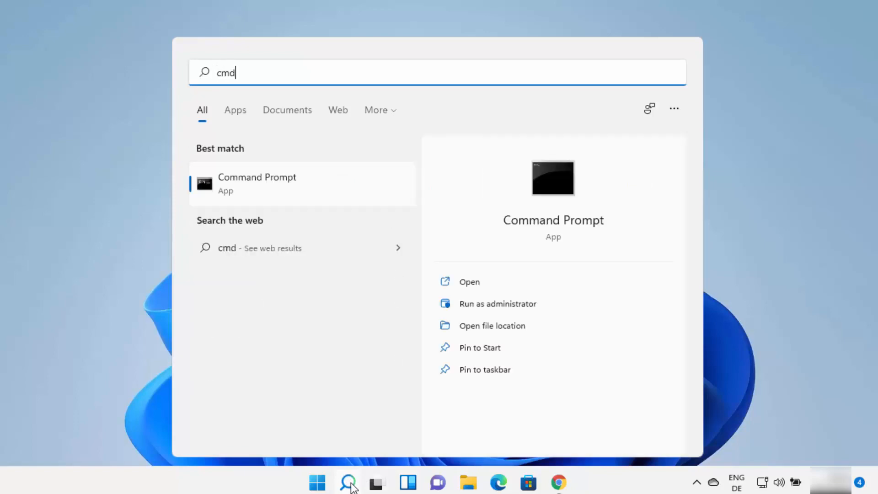
pyautogui.click(238, 183)
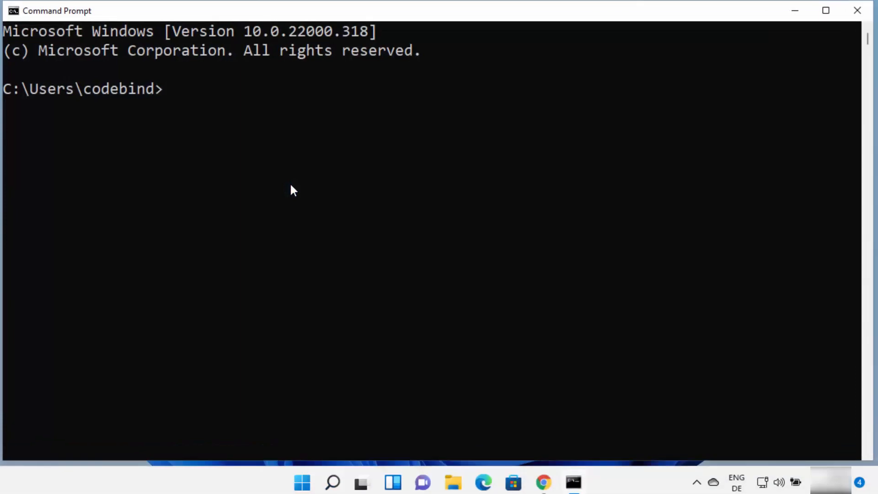
pyautogui.write('java -version')
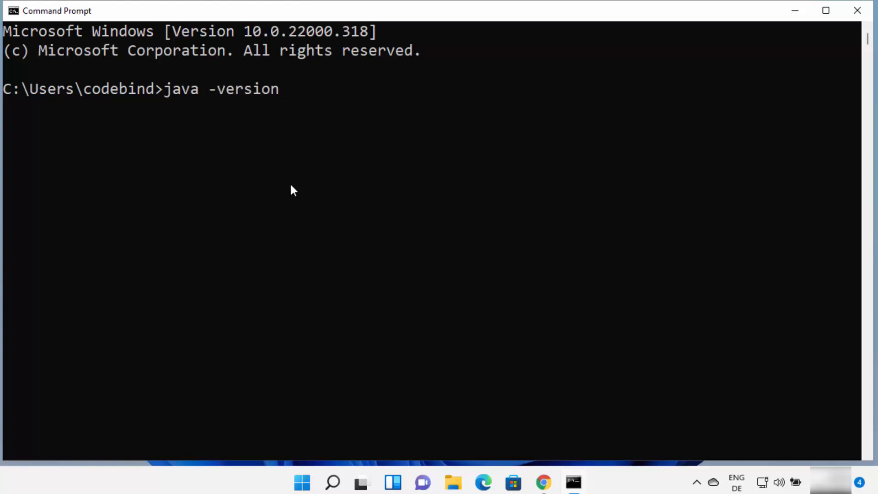
pyautogui.press('Return')
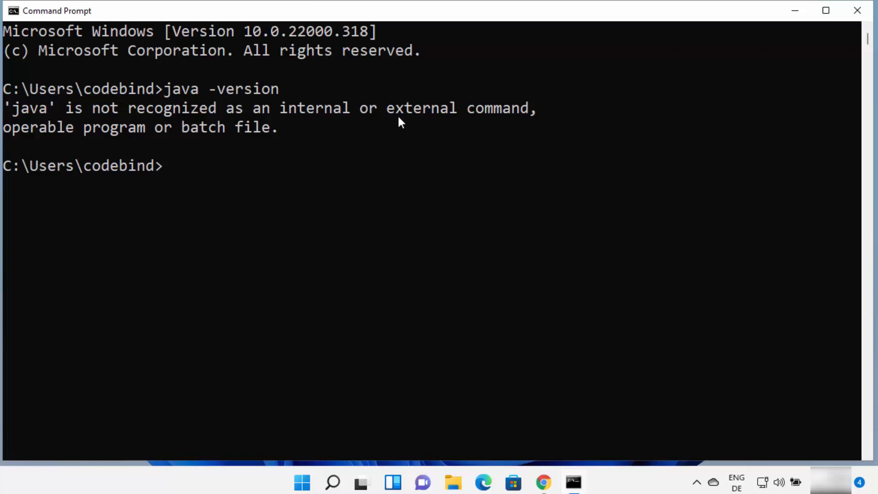
pyautogui.click(856, 10)
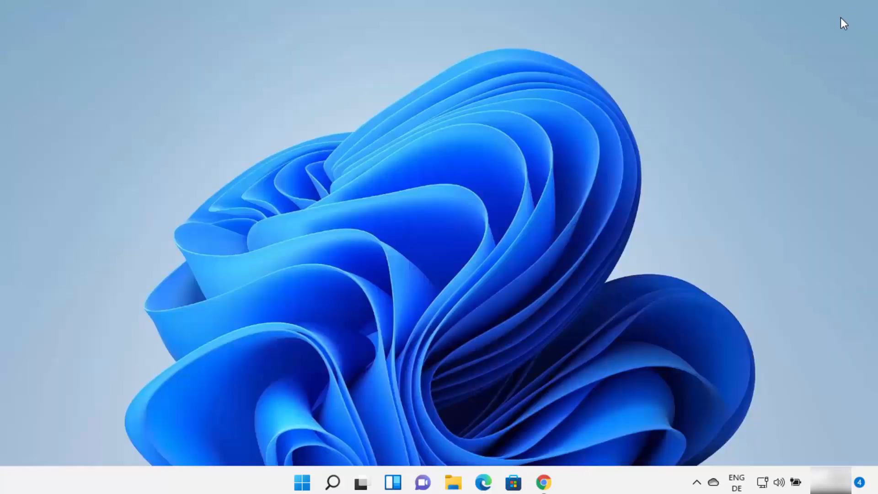
# Switch to Google Chrome and open Oracle's Java Downloads page from the "java jdk download" search results.
pyautogui.click(554, 488)
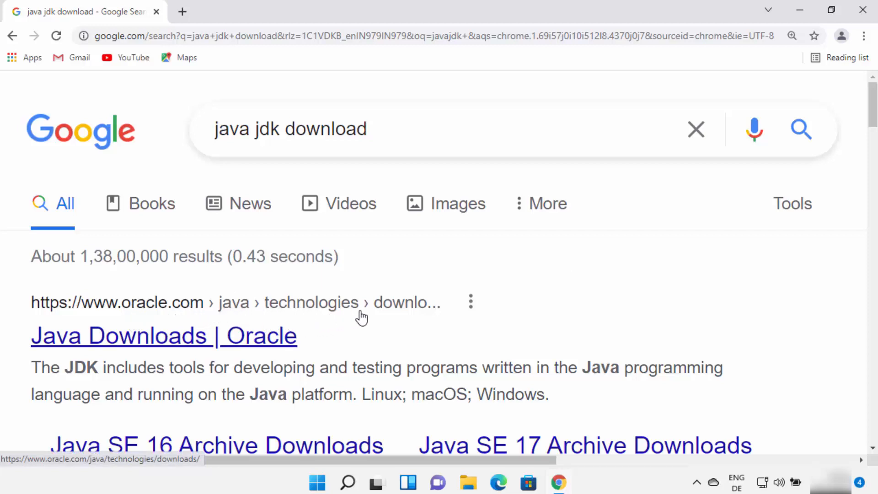
pyautogui.click(236, 337)
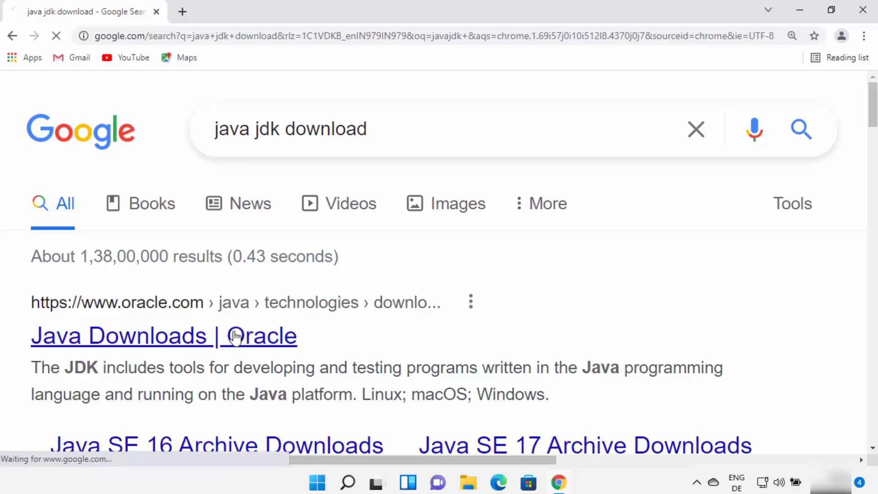
pyautogui.click(309, 35)
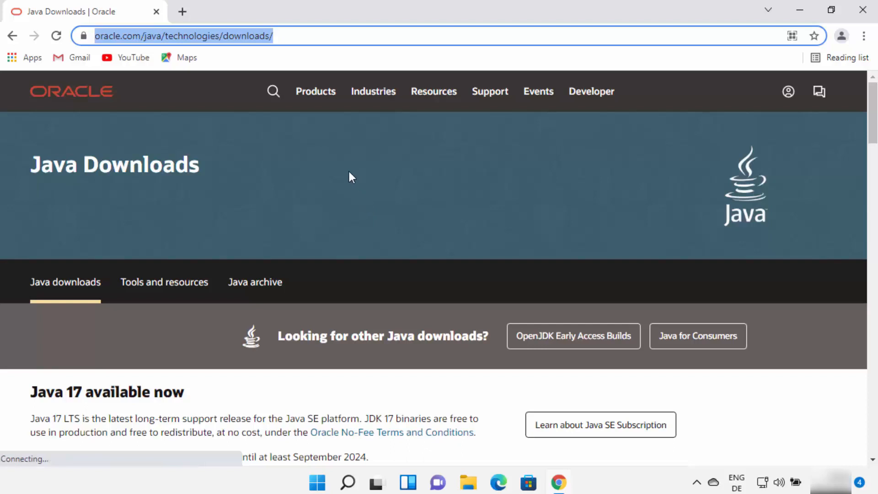
# Download the x64 Installer (.exe) of Java SE Development Kit 17.0.1 for Windows.
pyautogui.scroll(-3, 349, 177)
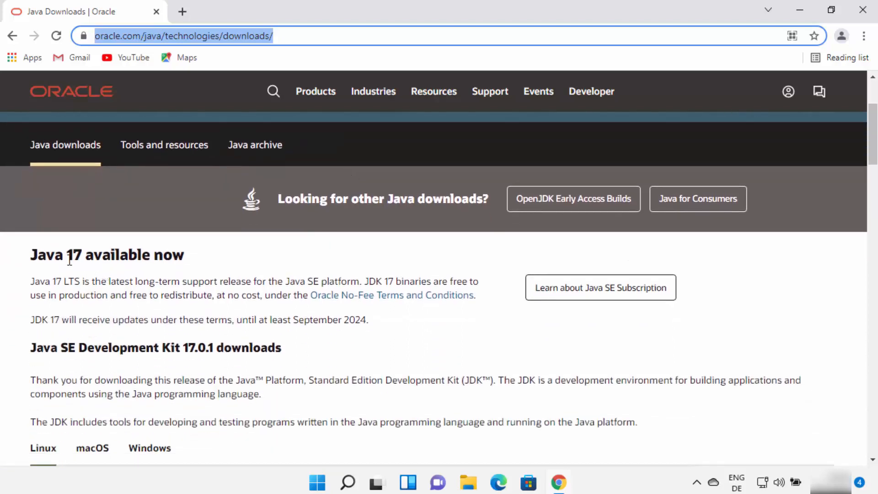
pyautogui.moveTo(30, 260); pyautogui.dragTo(310, 260)
pyautogui.scroll(-3, 310, 259)
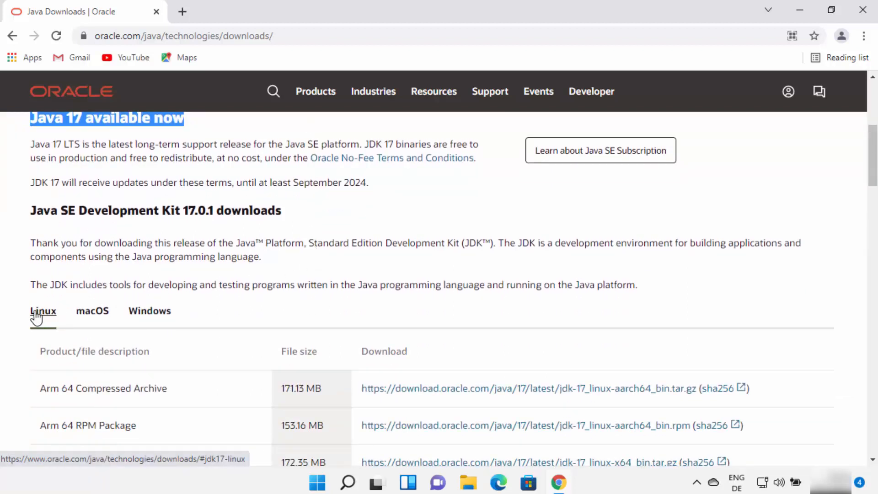
pyautogui.click(87, 315)
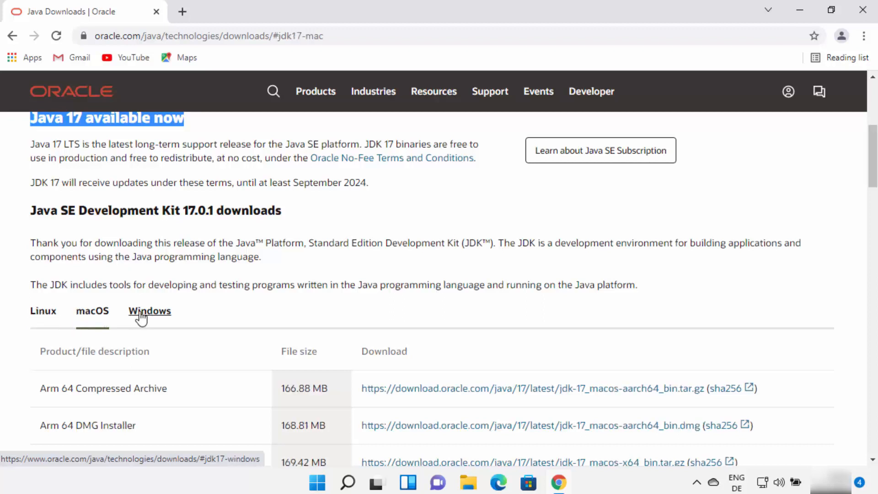
pyautogui.click(138, 316)
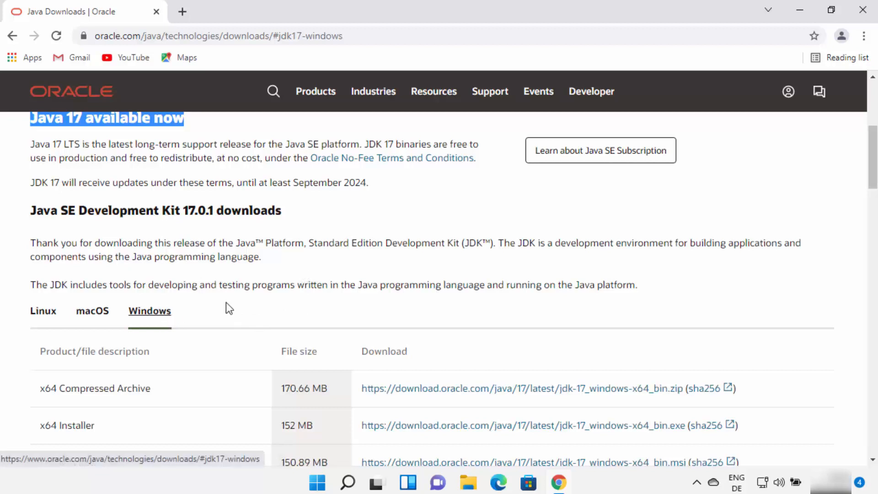
pyautogui.scroll(-2, 226, 306)
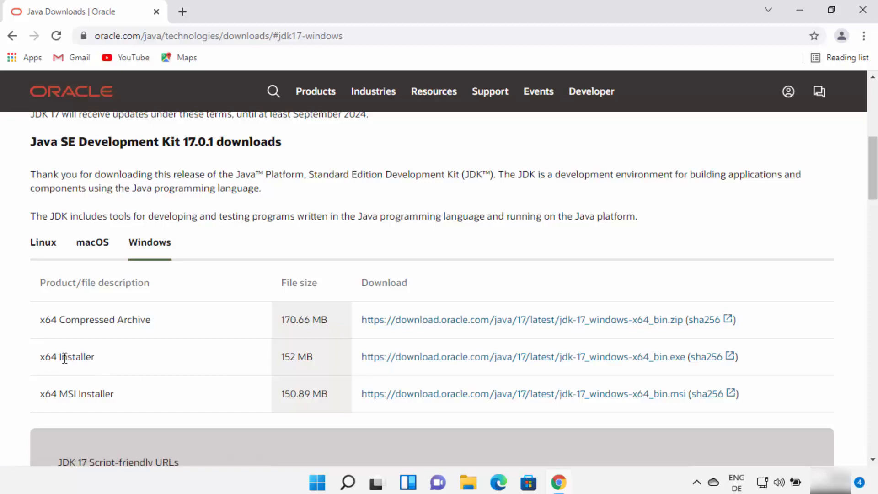
pyautogui.click(432, 358)
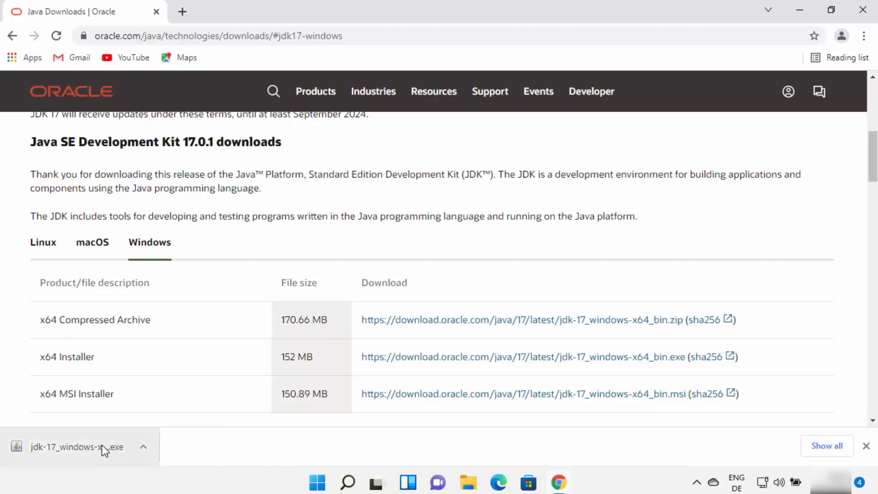
# Launch the downloaded JDK 17 installer, minimize the browser, and allow the installer to make changes to the device.
pyautogui.click(102, 445)
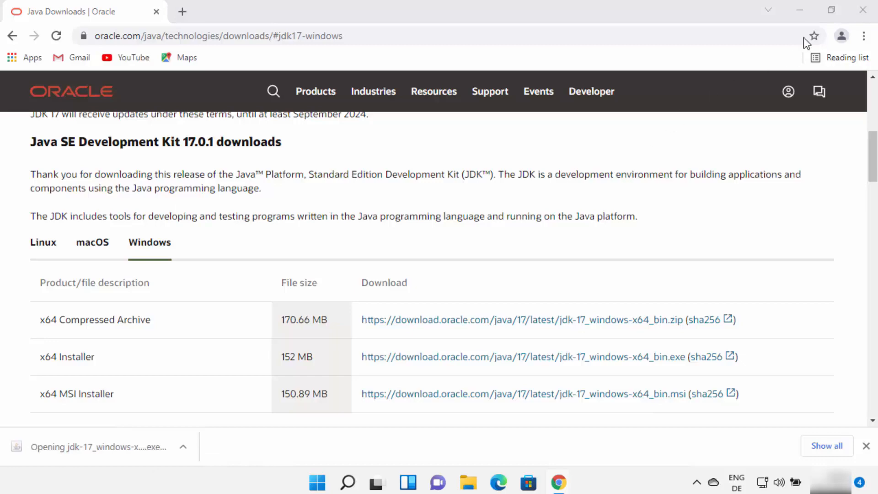
pyautogui.click(799, 9)
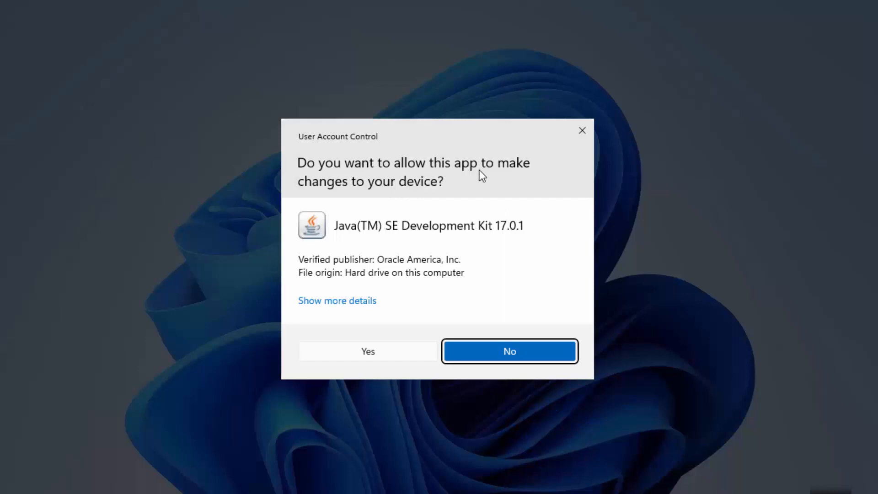
pyautogui.click(357, 352)
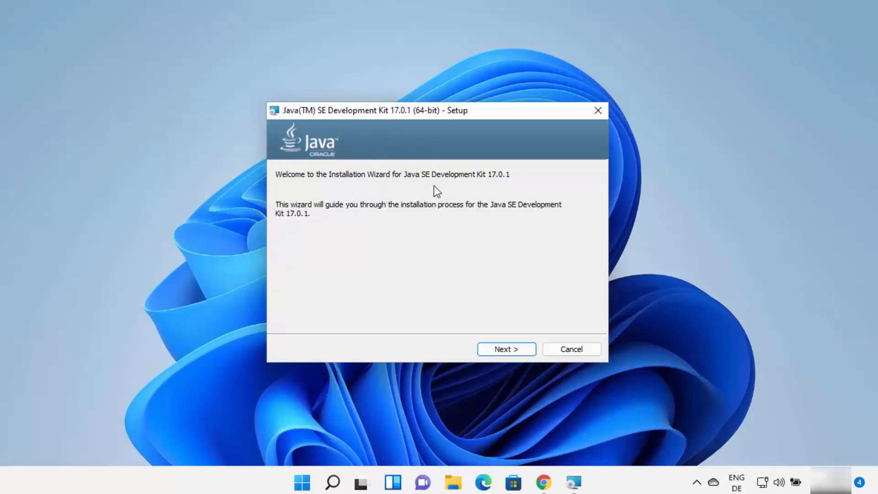
# Install JDK 17.0.1 in the default folder C:\Program Files\Java\jdk-17.0.1\ and close the setup wizard.
pyautogui.click(763, 252)
pyautogui.click(528, 317)
pyautogui.click(519, 348)
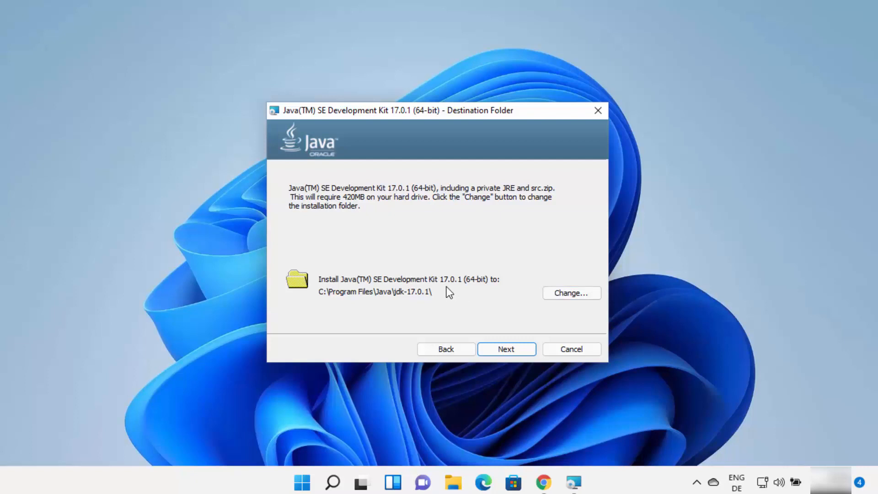
pyautogui.click(494, 350)
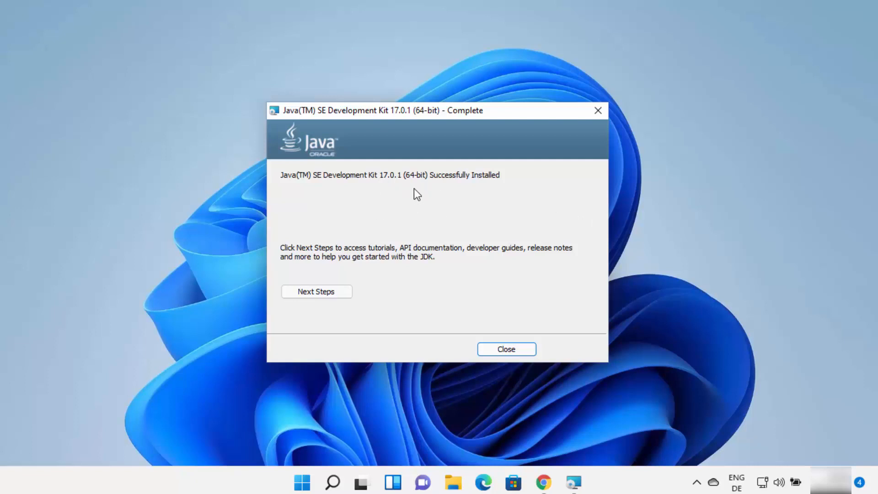
pyautogui.click(489, 348)
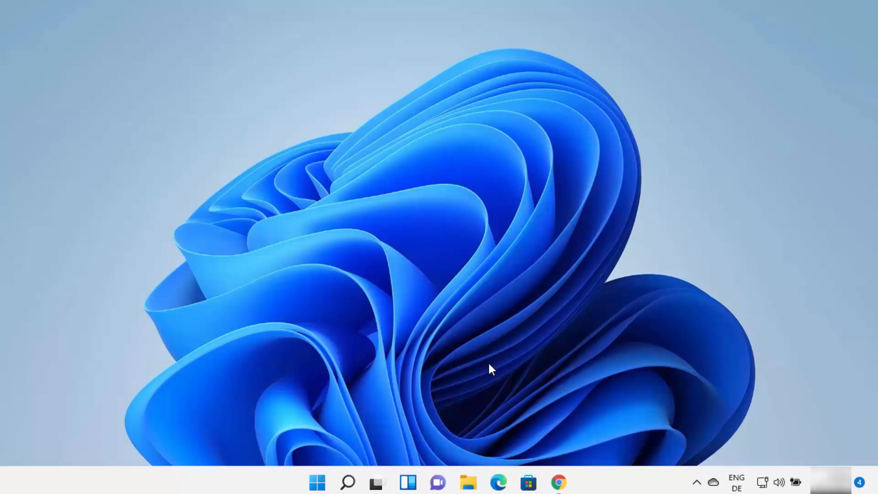
# In File Explorer, browse to C:\Program Files\Java\jdk-17.0.1 to inspect the installed files, and minimize the window.
pyautogui.click(467, 482)
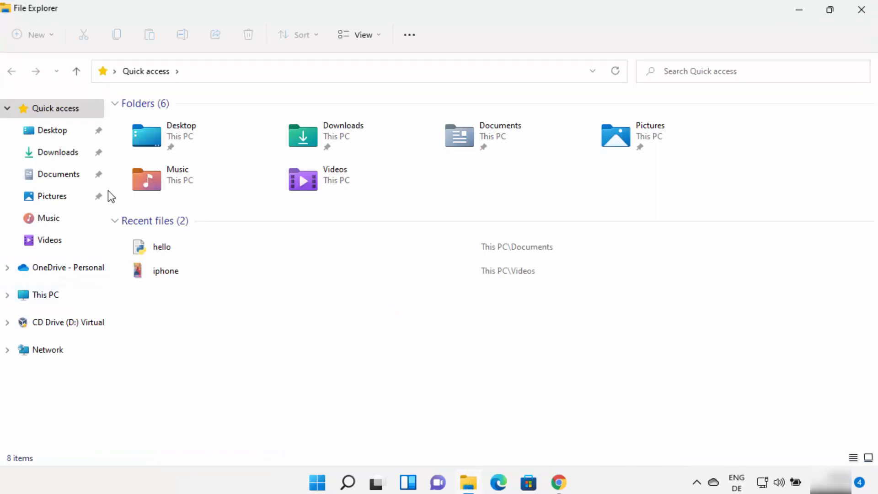
pyautogui.click(64, 297)
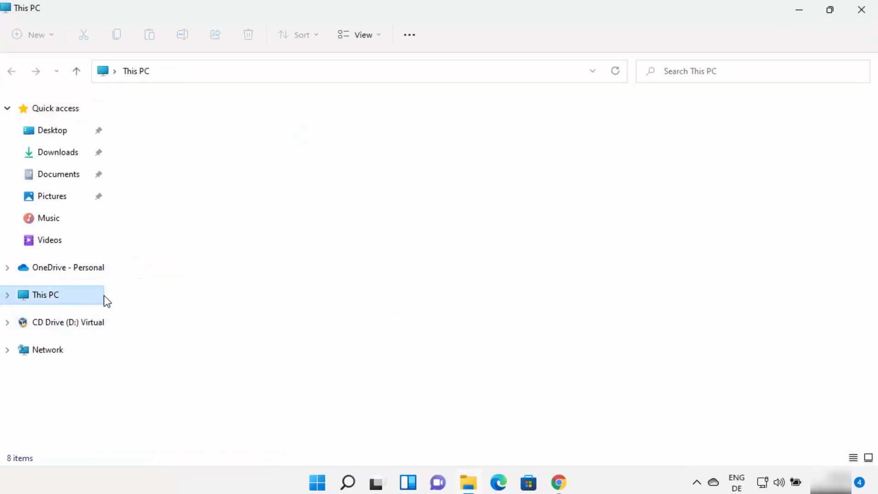
pyautogui.doubleClick(202, 243)
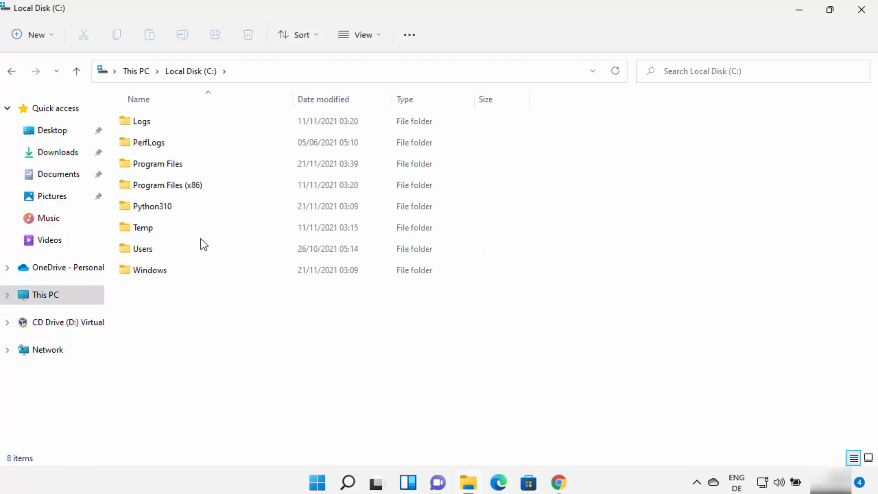
pyautogui.click(169, 170)
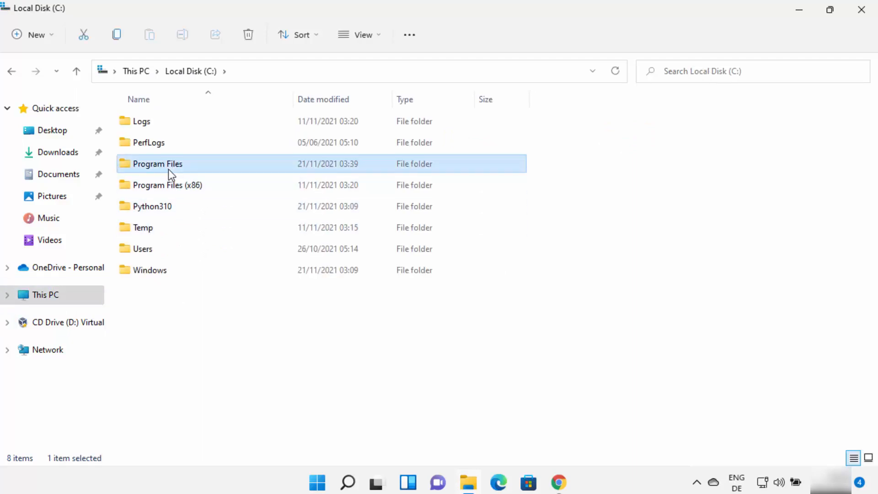
pyautogui.doubleClick(168, 169)
pyautogui.click(152, 232)
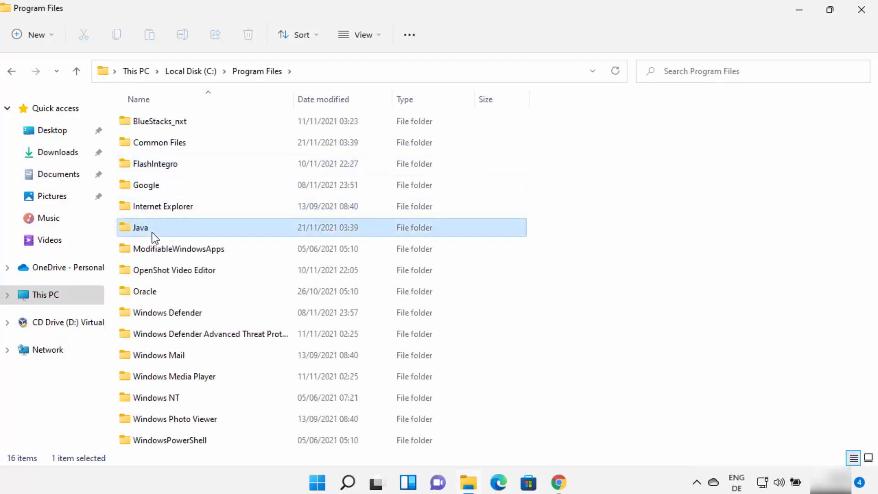
pyautogui.doubleClick(152, 232)
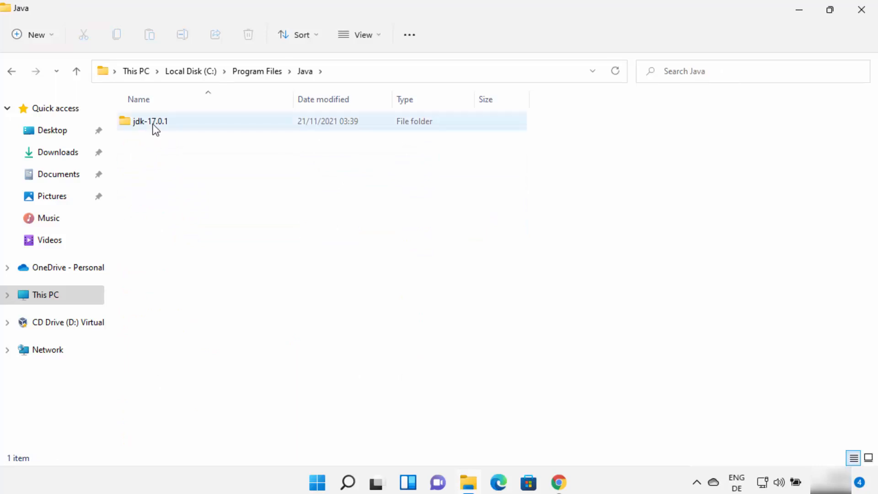
pyautogui.moveTo(153, 125)
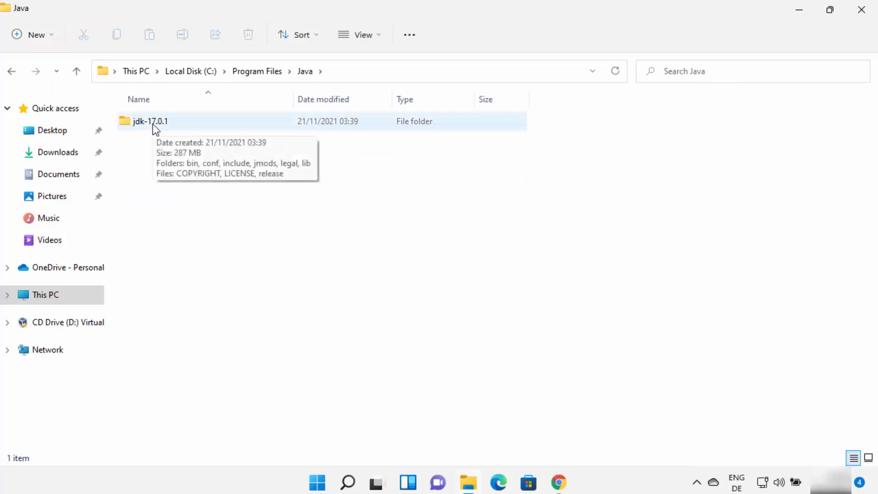
pyautogui.click(160, 126)
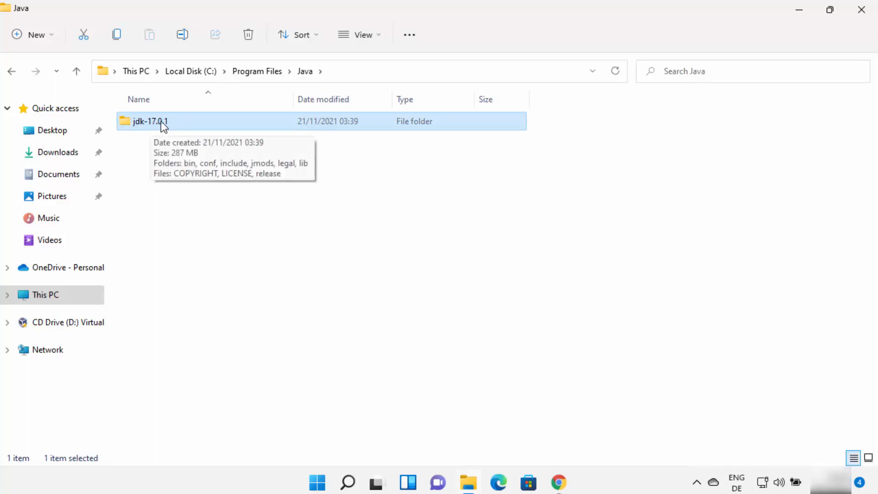
pyautogui.doubleClick(163, 122)
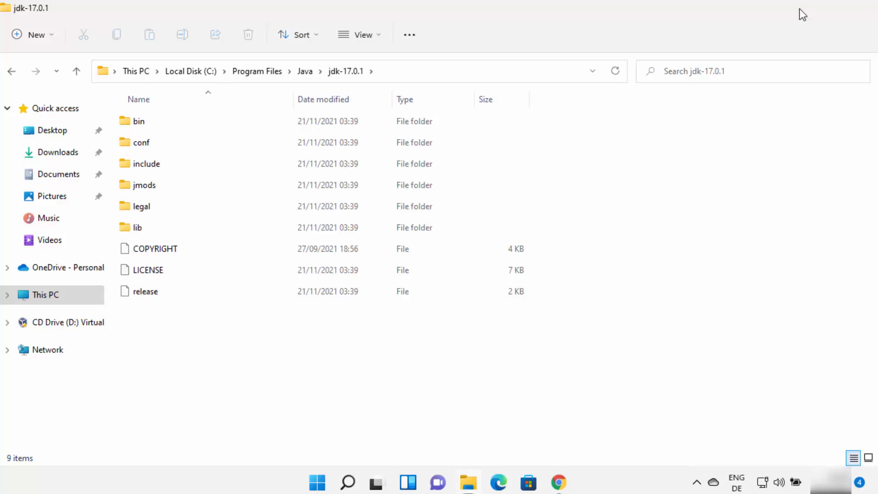
pyautogui.click(799, 10)
# Search Windows for "edit env" and open the environment variables editor for the account.
pyautogui.click(346, 483)
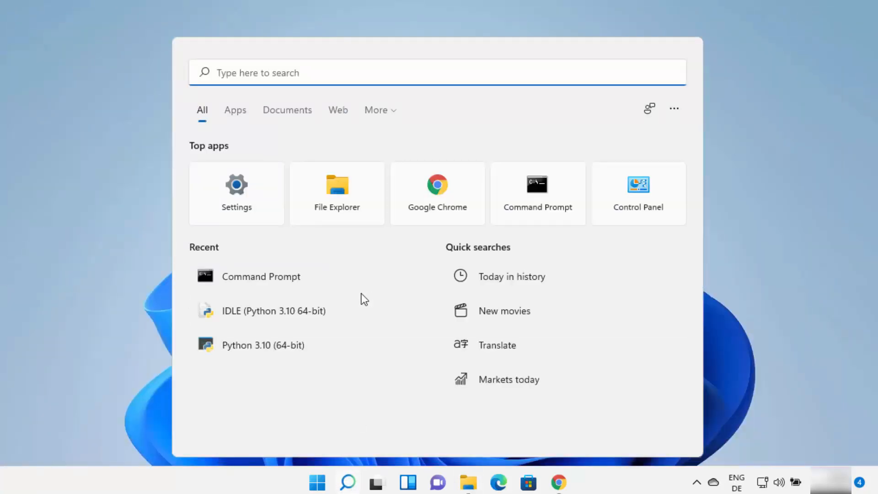
pyautogui.write('edit ')
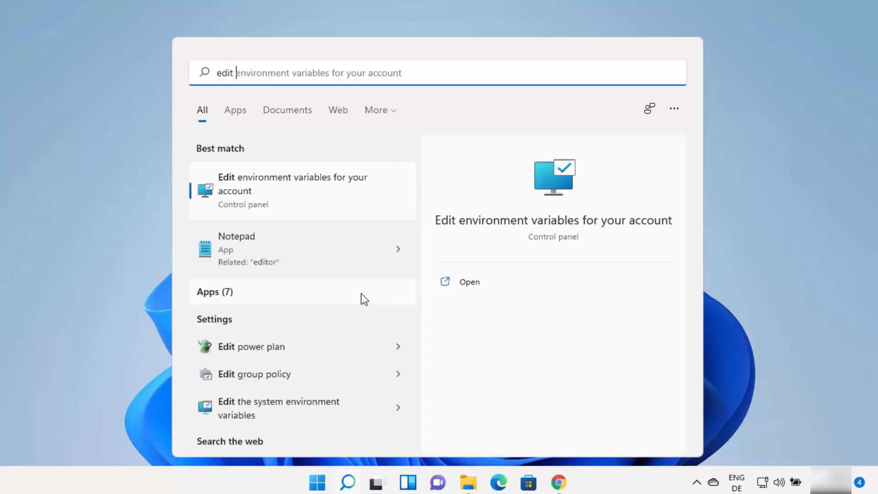
pyautogui.write('env')
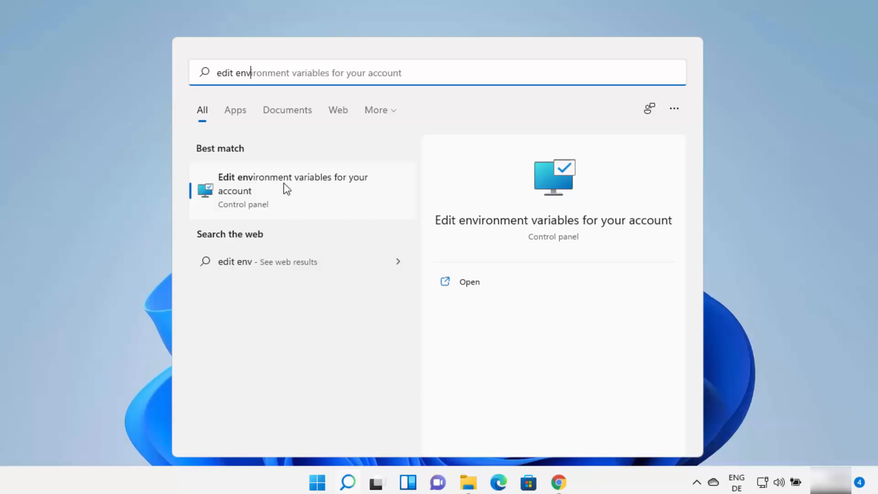
pyautogui.click(322, 185)
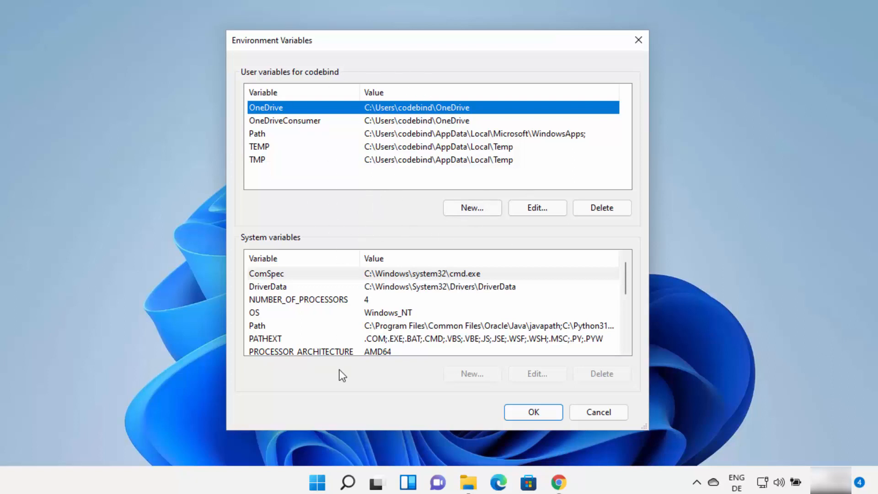
# Search Windows for "con", open Control Panel, and keep its view set to Category.
pyautogui.click(348, 482)
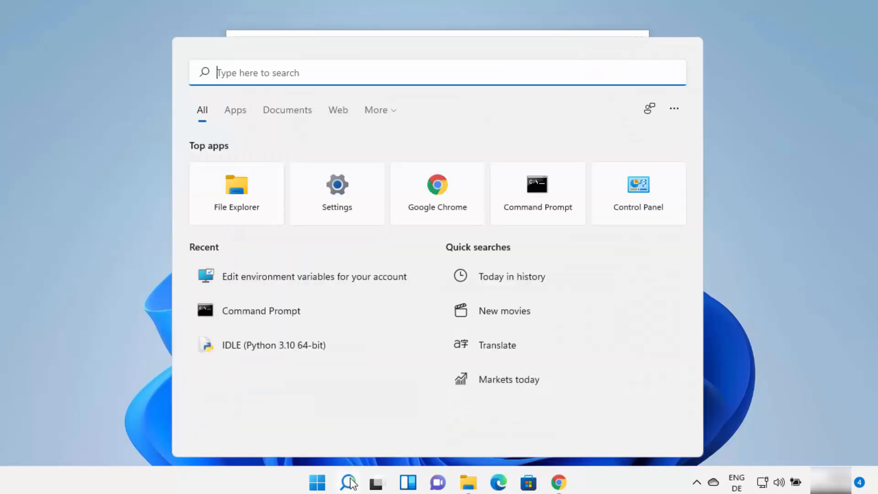
pyautogui.write('con')
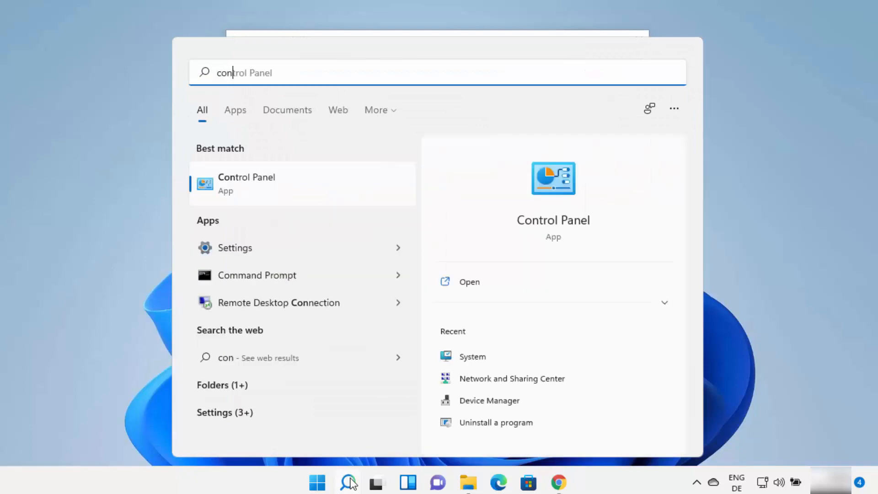
pyautogui.click(314, 191)
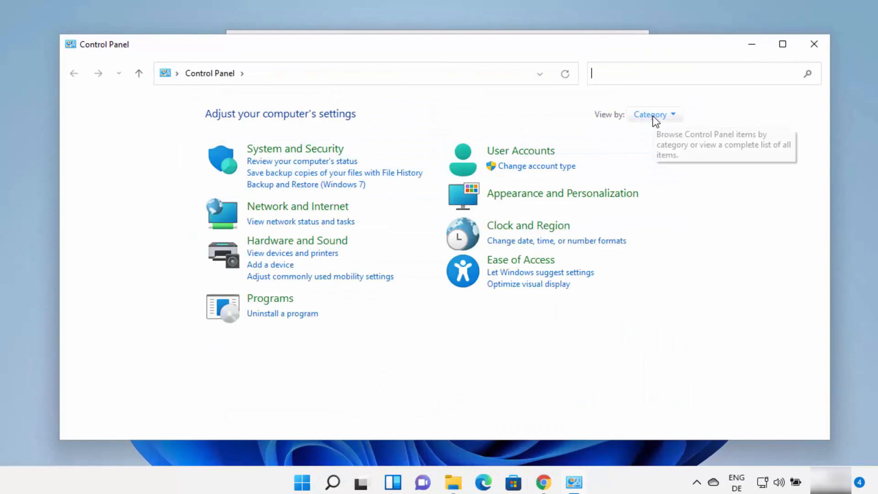
pyautogui.click(652, 115)
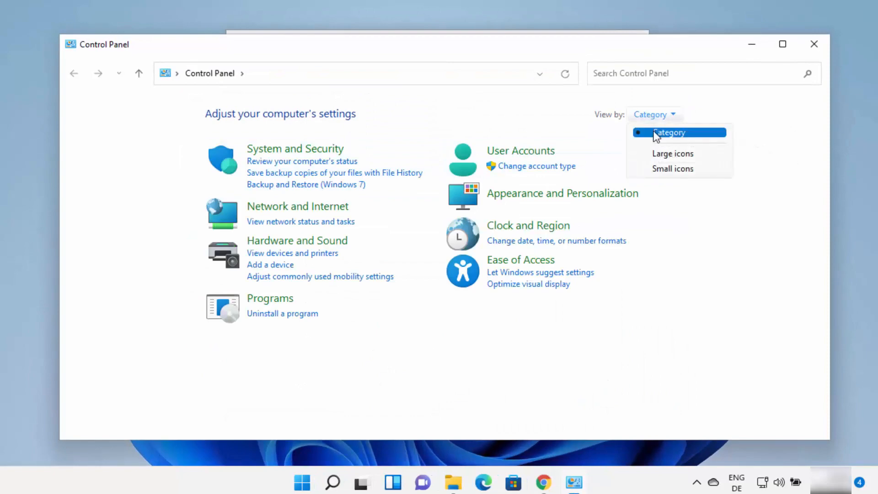
pyautogui.click(657, 134)
# Go through System and Security to the System page and open the Environment Variables dialog from the advanced system settings.
pyautogui.click(314, 153)
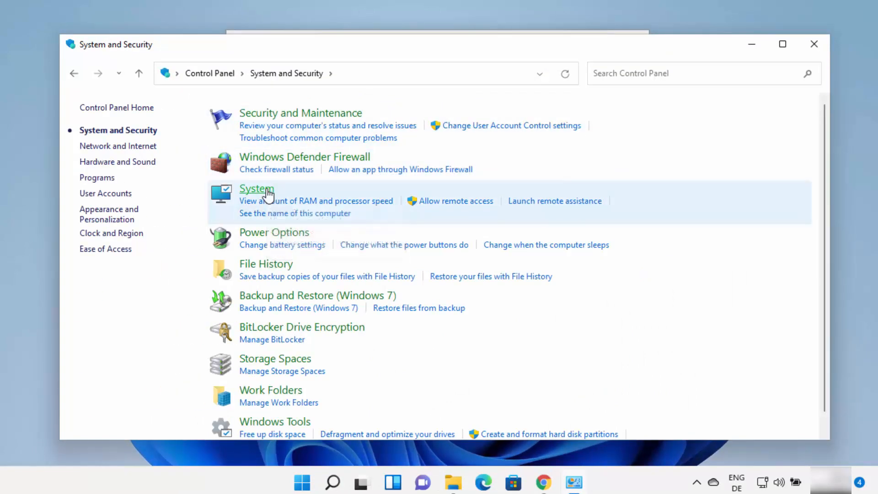
pyautogui.click(267, 191)
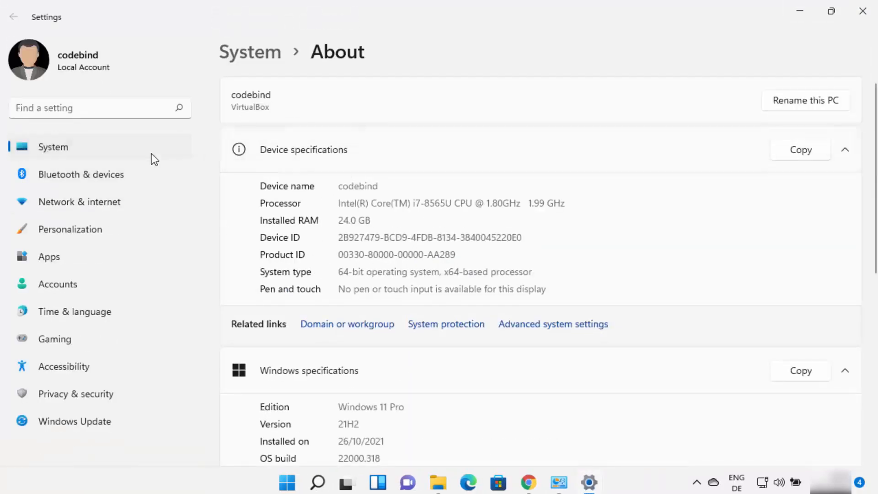
pyautogui.click(544, 325)
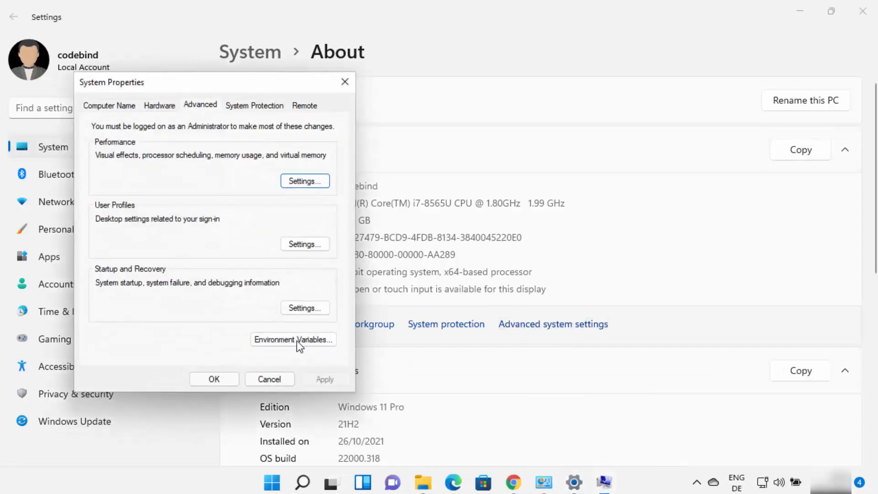
pyautogui.click(297, 341)
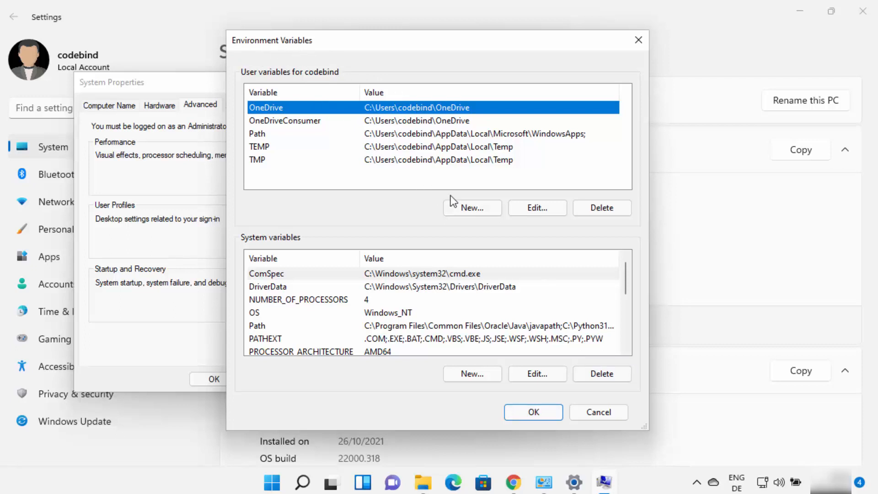
# Open the Path variable under System variables for editing.
pyautogui.click(259, 326)
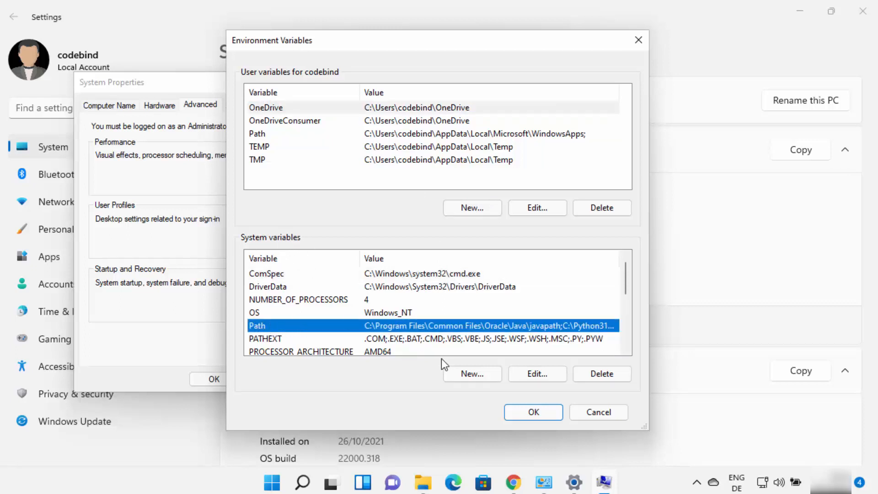
pyautogui.click(528, 372)
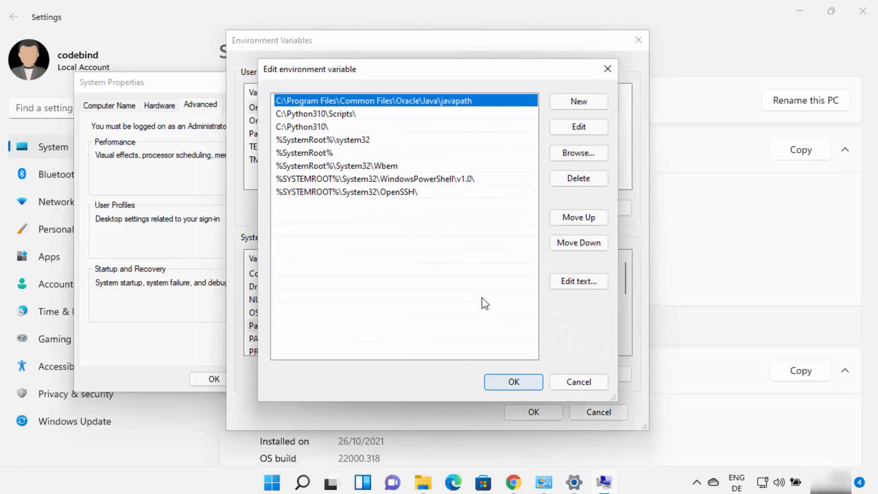
pyautogui.click(333, 211)
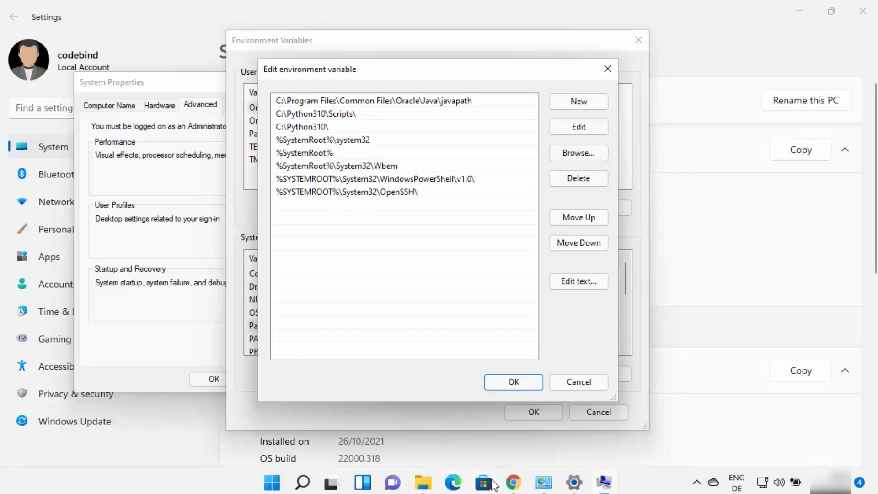
# Switch to File Explorer, open the bin folder inside jdk-17.0.1, and copy its full path.
pyautogui.click(432, 486)
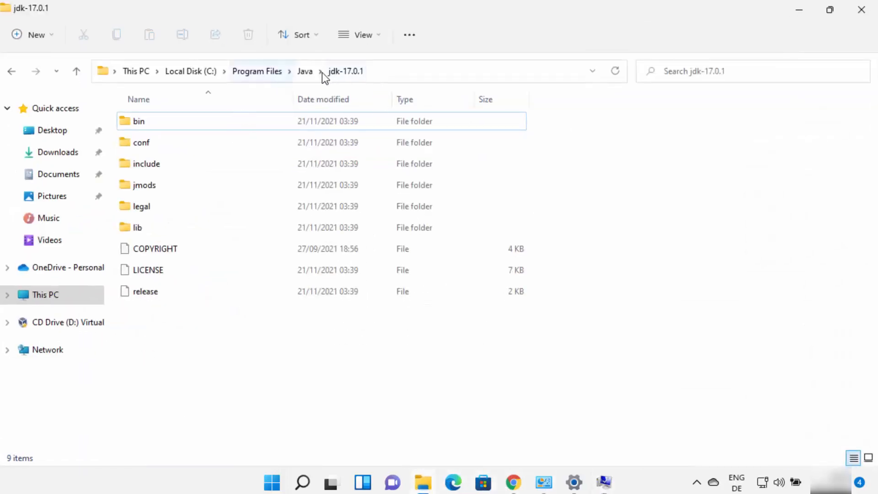
pyautogui.click(374, 72)
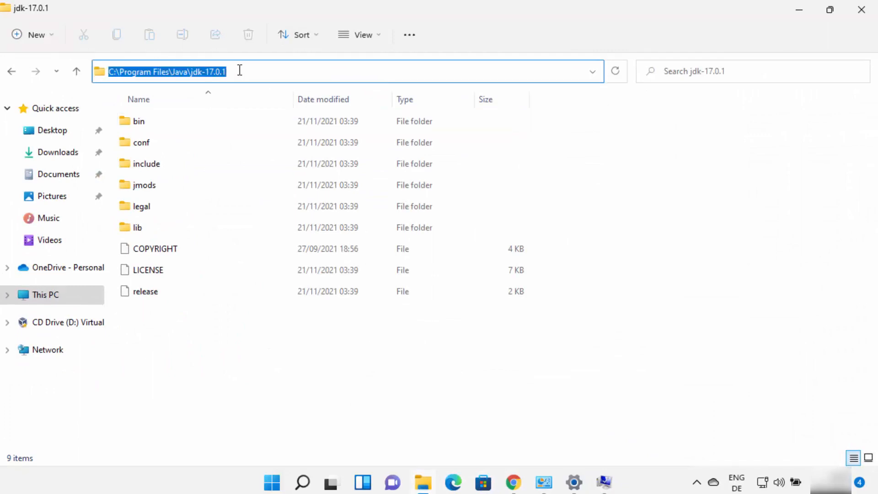
pyautogui.doubleClick(147, 123)
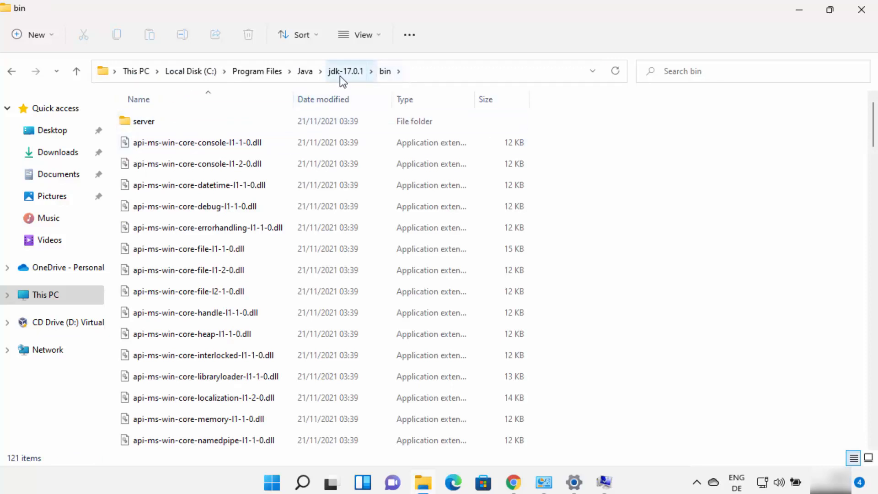
pyautogui.click(421, 75)
pyautogui.hotkey('ctrl', 'c')
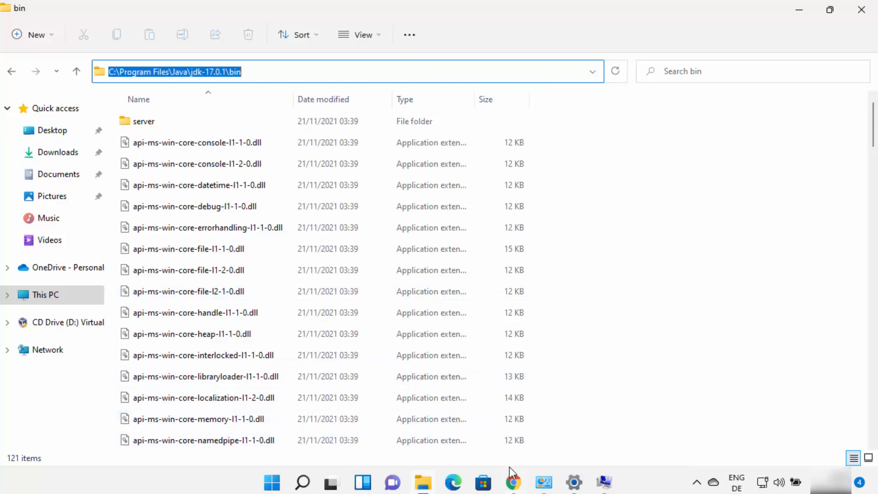
# Return to the Path entries, add C:\Program Files\Java\jdk-17.0.1\bin as a new entry, and confirm the edit.
pyautogui.click(604, 482)
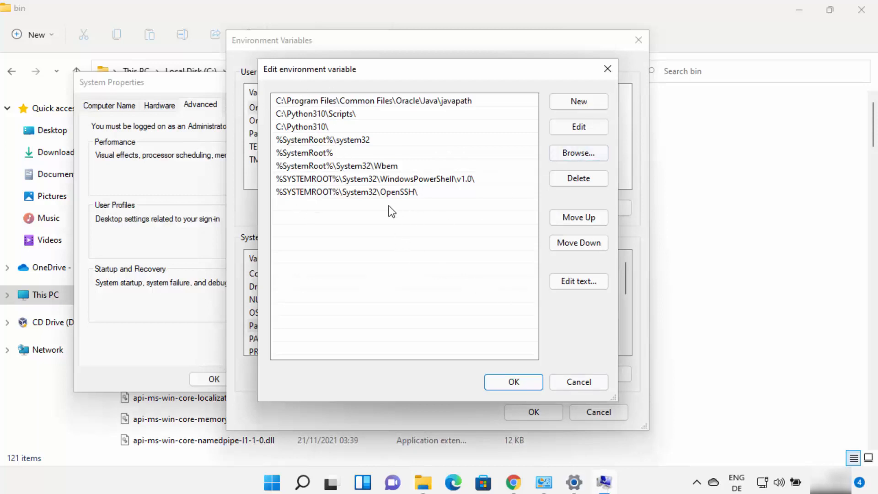
pyautogui.doubleClick(281, 207)
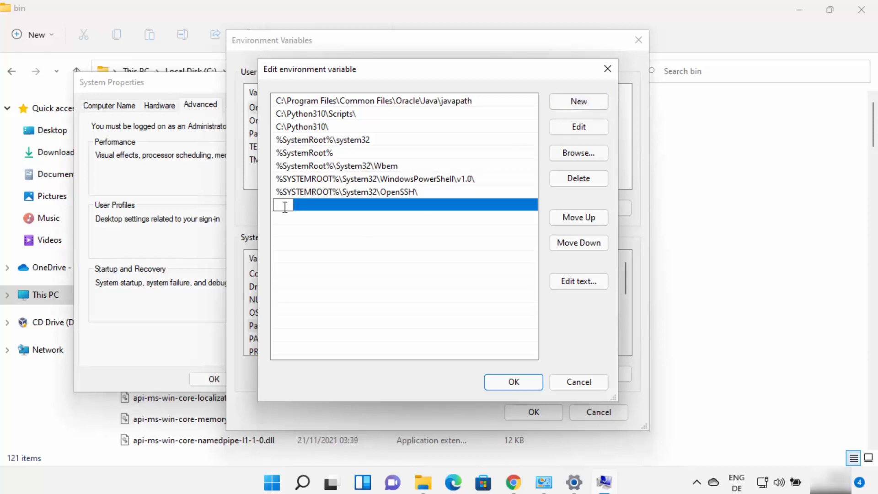
pyautogui.hotkey('ctrl', 'v')
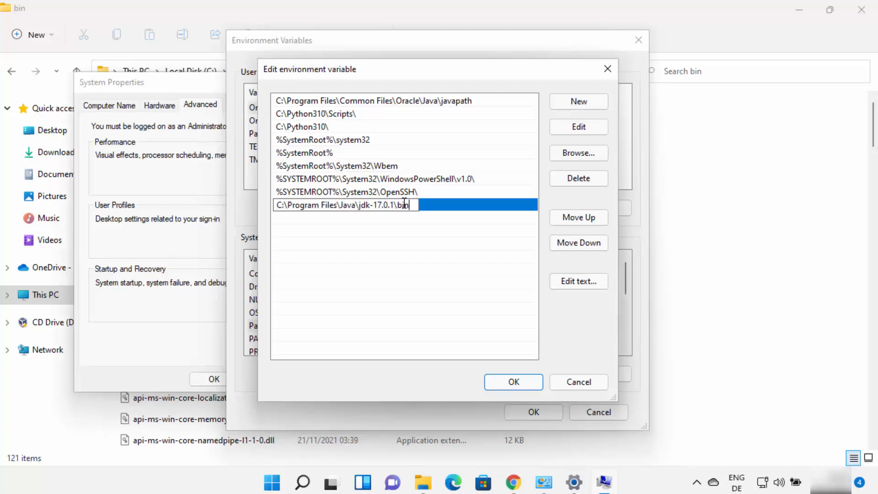
pyautogui.click(418, 216)
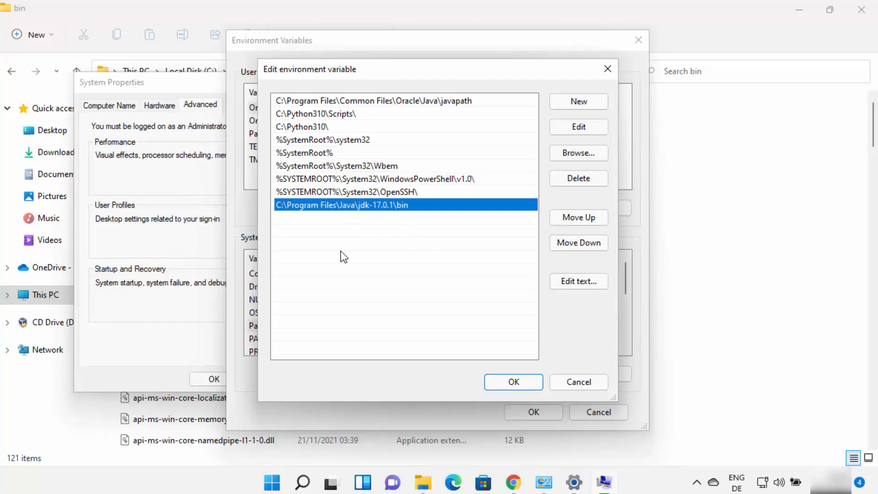
pyautogui.click(511, 381)
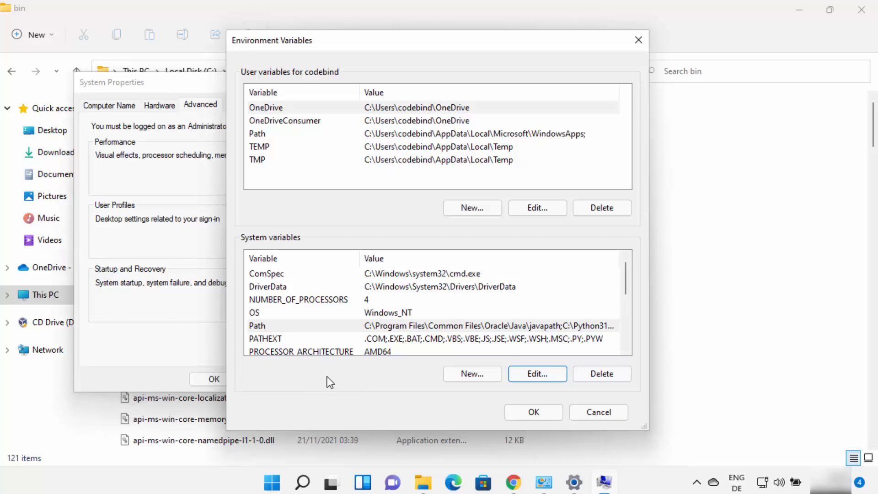
# Start a new user variable and name it JAVA_HOME.
pyautogui.click(304, 167)
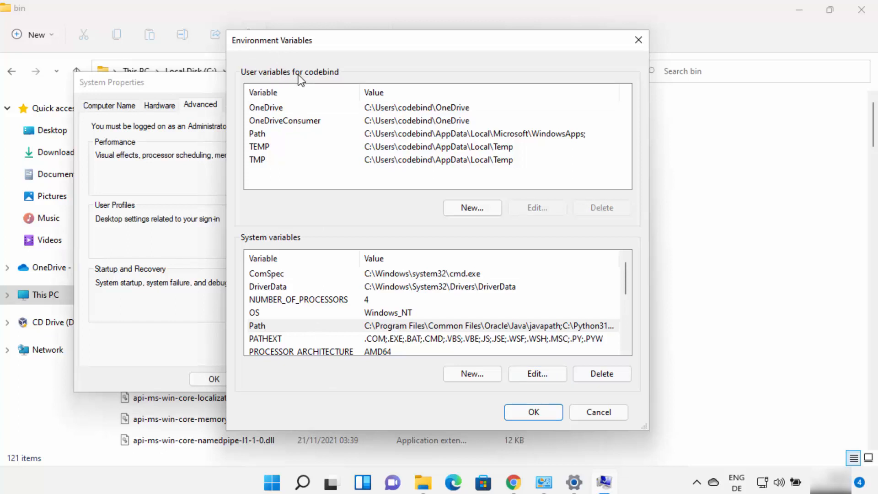
pyautogui.click(455, 207)
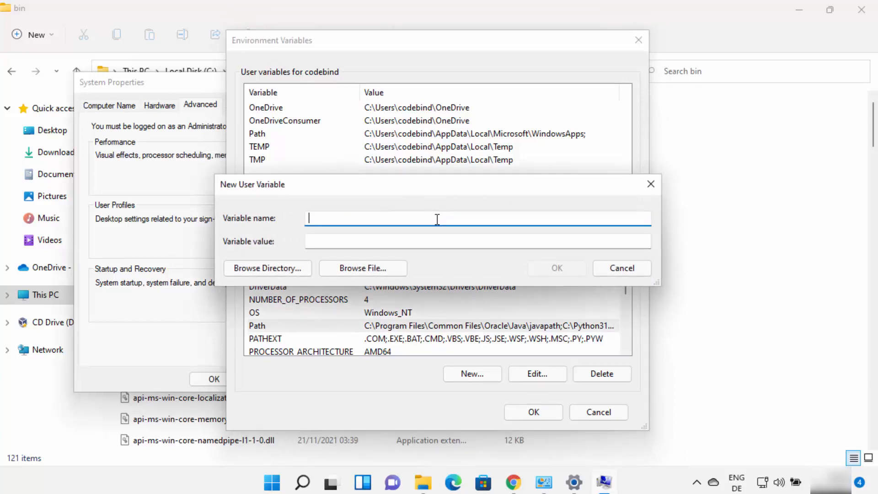
pyautogui.write('JAVA_HOME')
pyautogui.moveTo(308, 218); pyautogui.dragTo(359, 216)
pyautogui.click(227, 489)
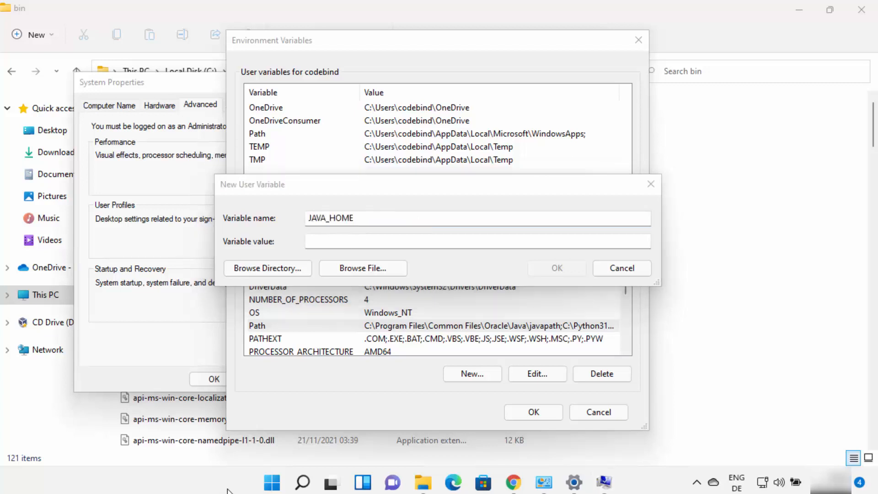
# Switch to File Explorer, go up to the jdk-17.0.1 folder, and copy its full path.
pyautogui.click(430, 486)
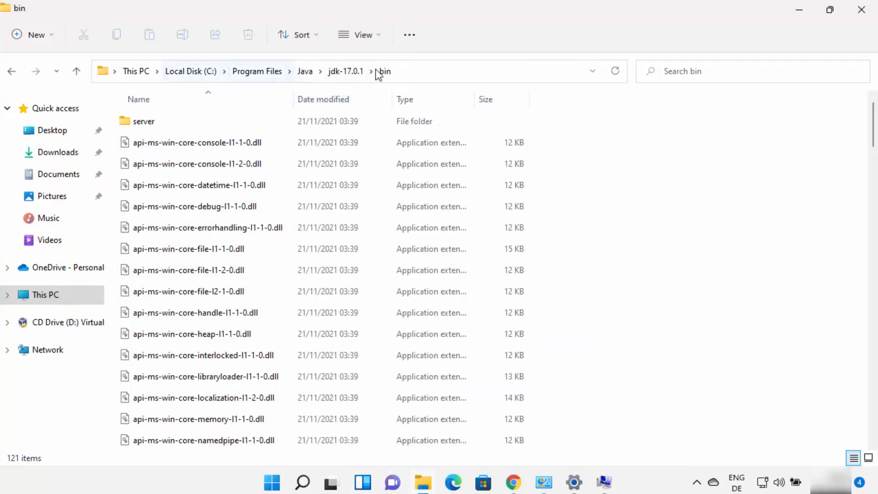
pyautogui.click(345, 72)
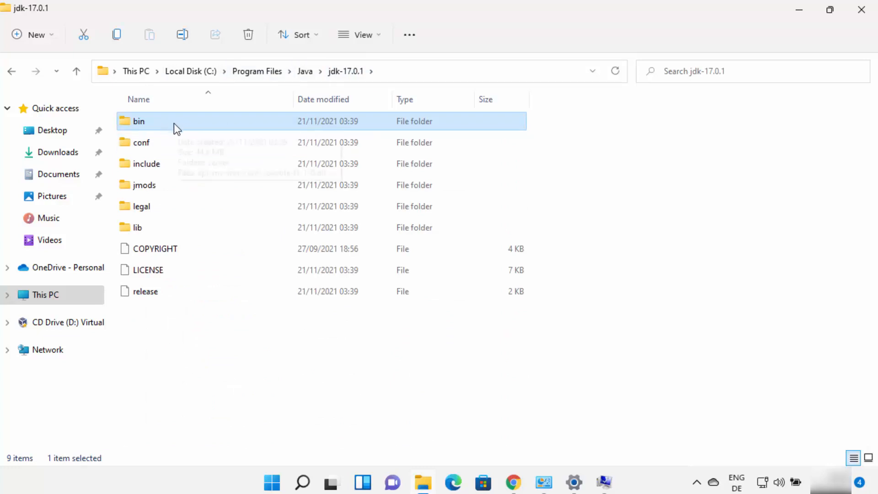
pyautogui.click(399, 72)
pyautogui.hotkey('ctrl', 'c')
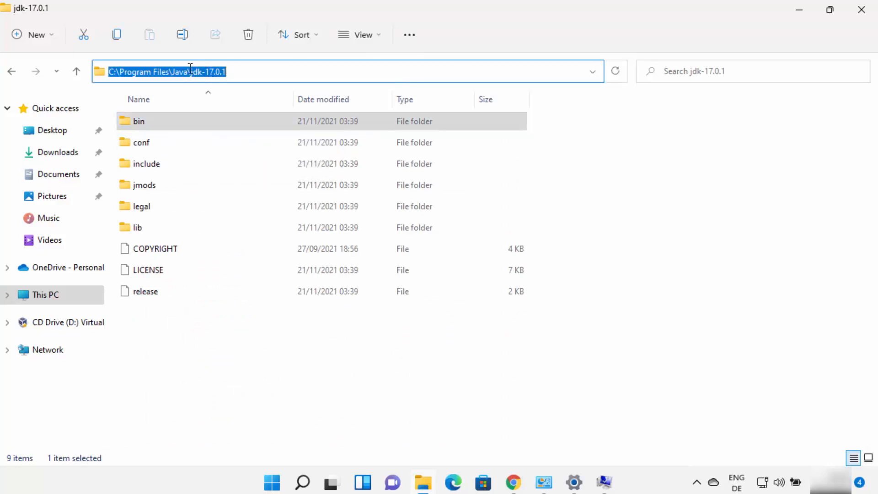
pyautogui.click(236, 72)
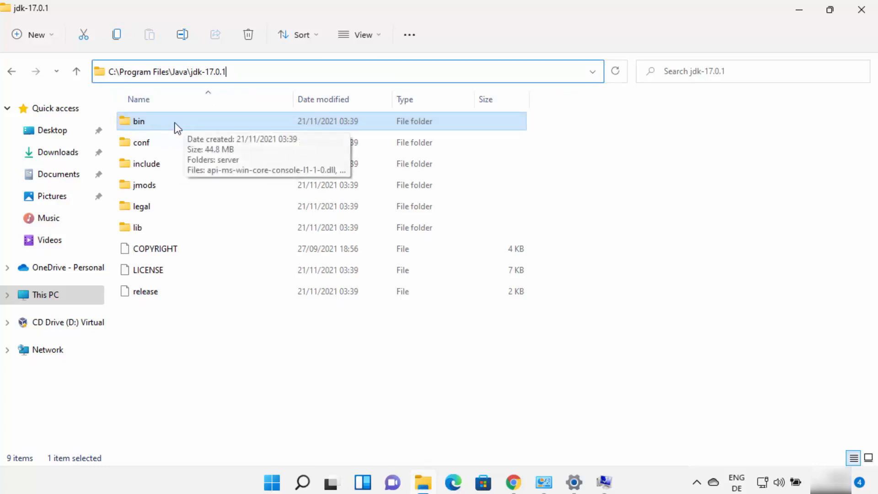
# Set the JAVA_HOME value to C:\Program Files\Java\jdk-17.0.1 and save the new user variable.
pyautogui.click(605, 482)
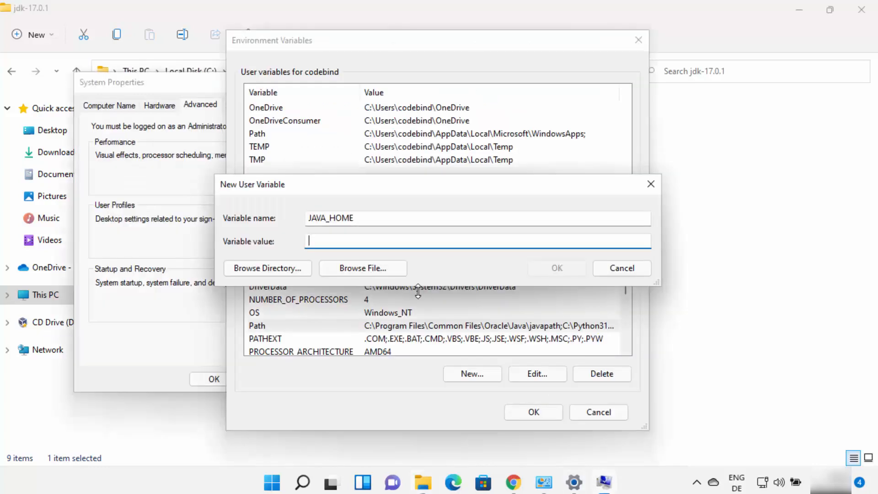
pyautogui.hotkey('ctrl', 'v')
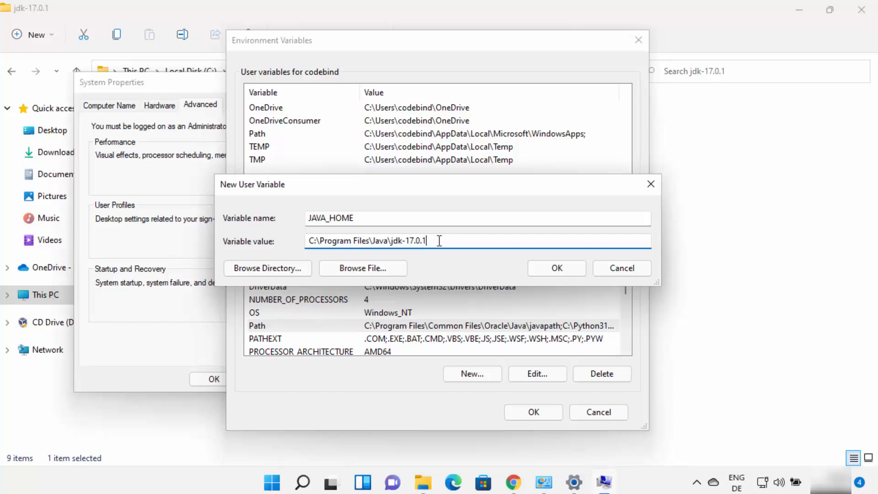
pyautogui.moveTo(439, 240); pyautogui.dragTo(306, 240)
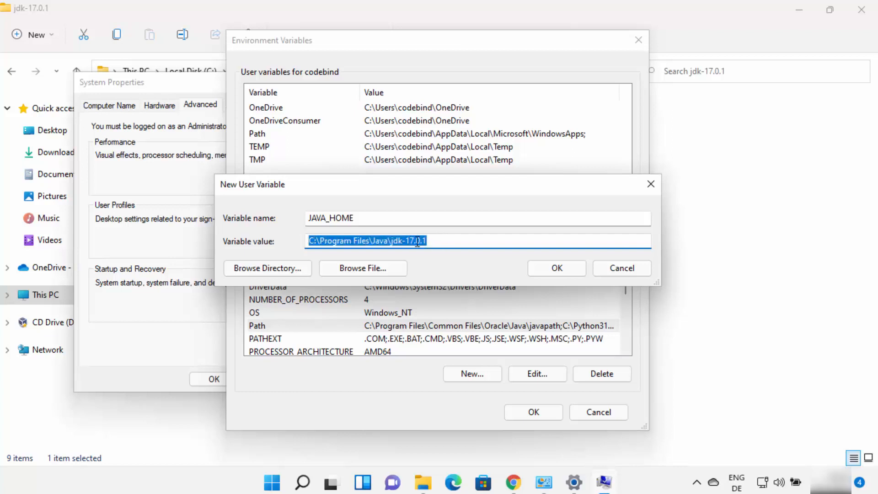
pyautogui.click(554, 268)
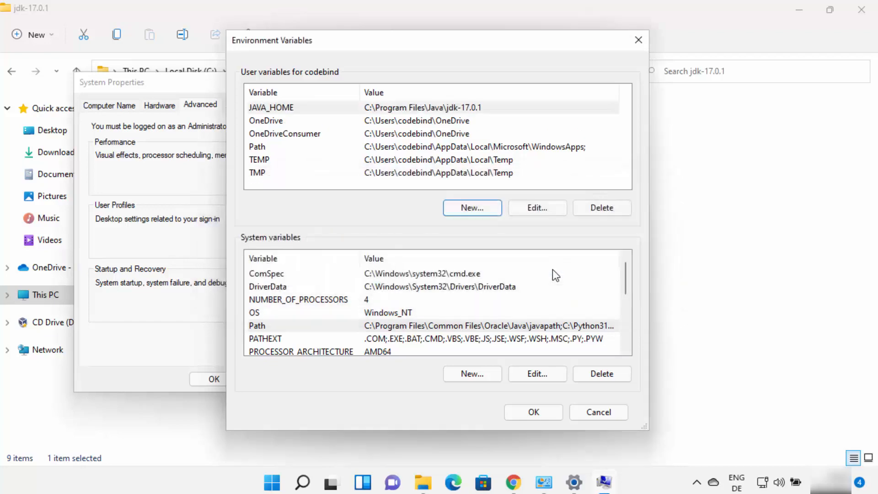
# Confirm the Environment Variables and System Properties dialogs, and close File Explorer and the leftover Environment Variables window.
pyautogui.click(543, 413)
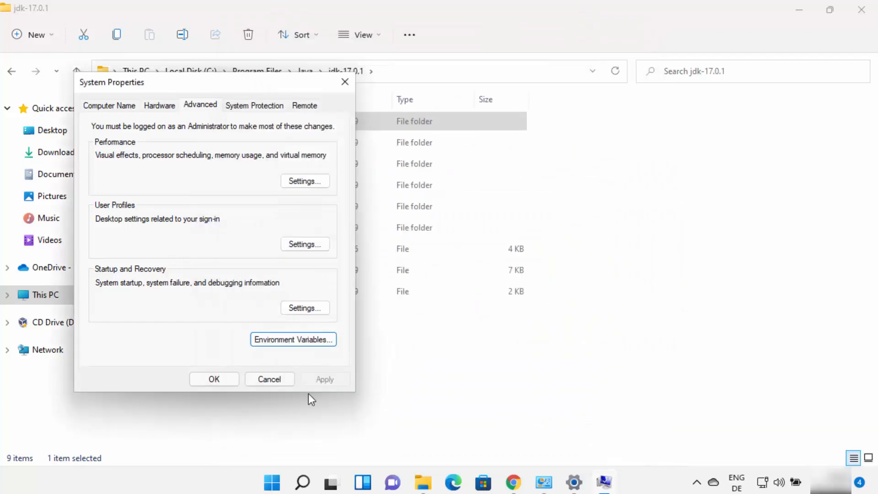
pyautogui.click(227, 379)
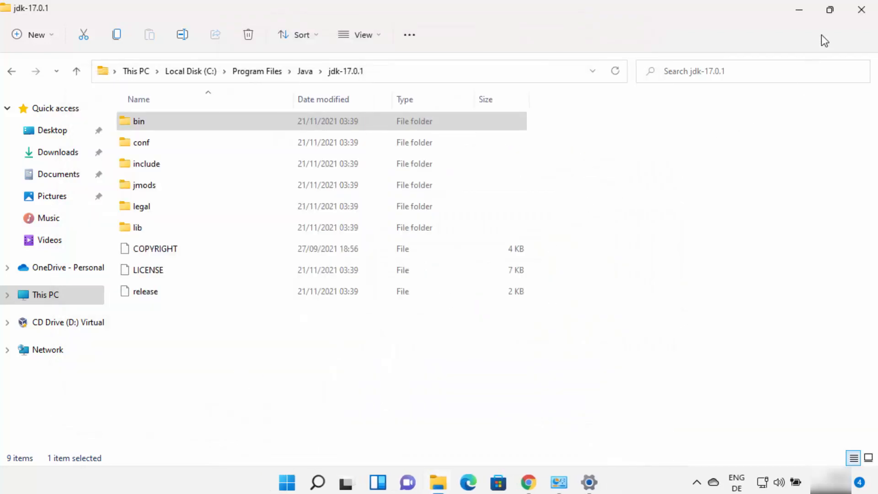
pyautogui.click(860, 9)
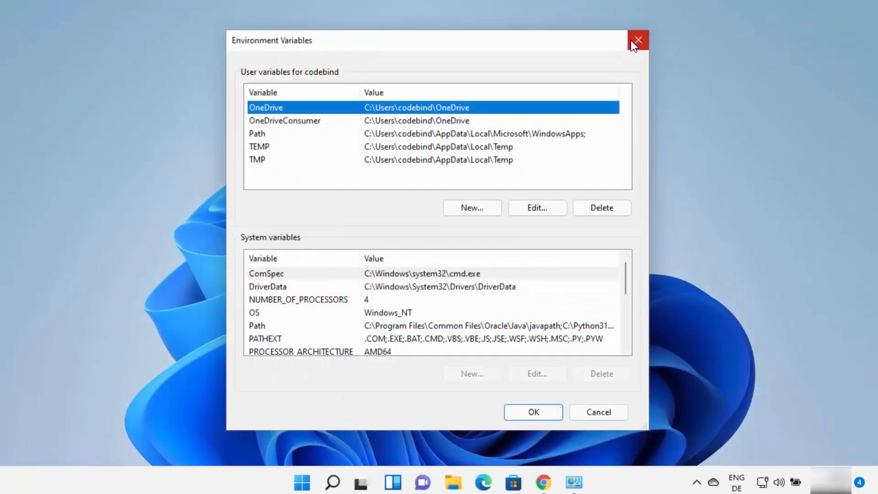
pyautogui.click(634, 40)
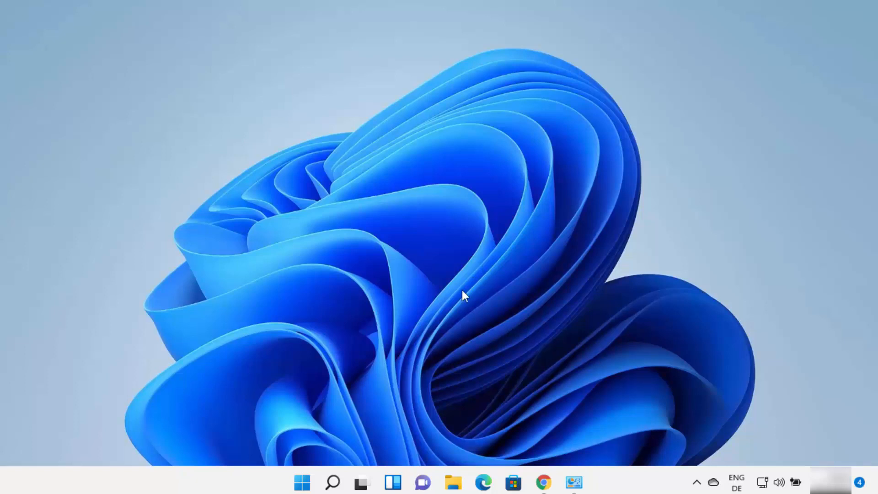
# Search for cmd, open Command Prompt and run java -version to check the installed Java runtime.
pyautogui.click(334, 483)
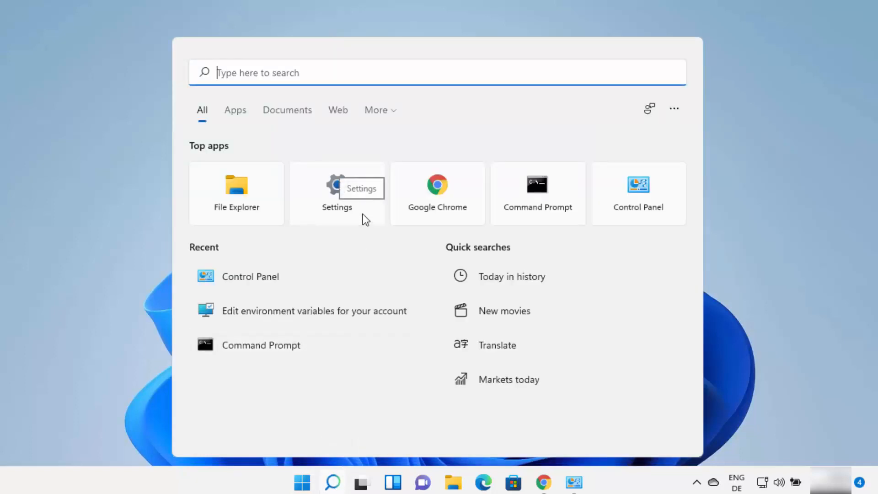
pyautogui.write('cmd')
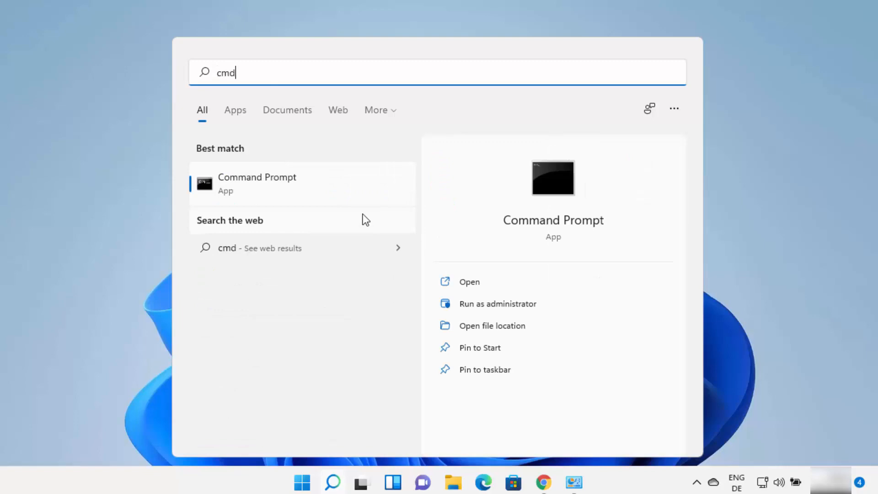
pyautogui.click(284, 176)
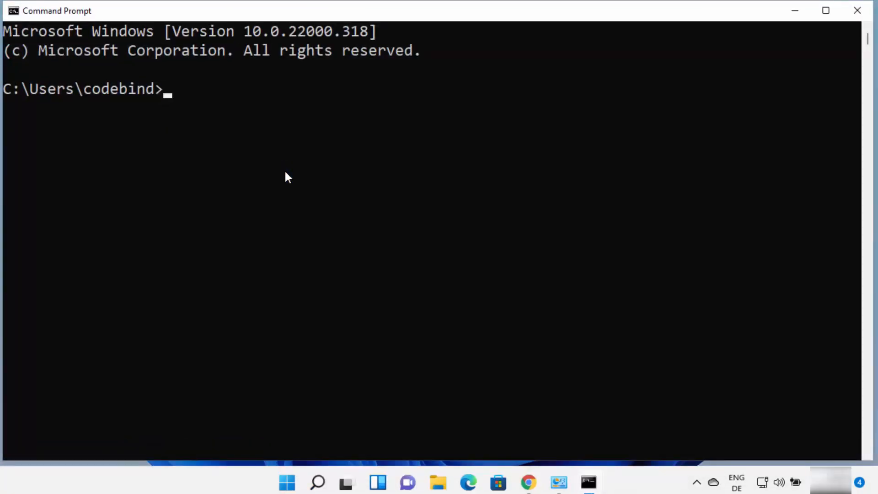
pyautogui.write('java -version')
pyautogui.press('Return')
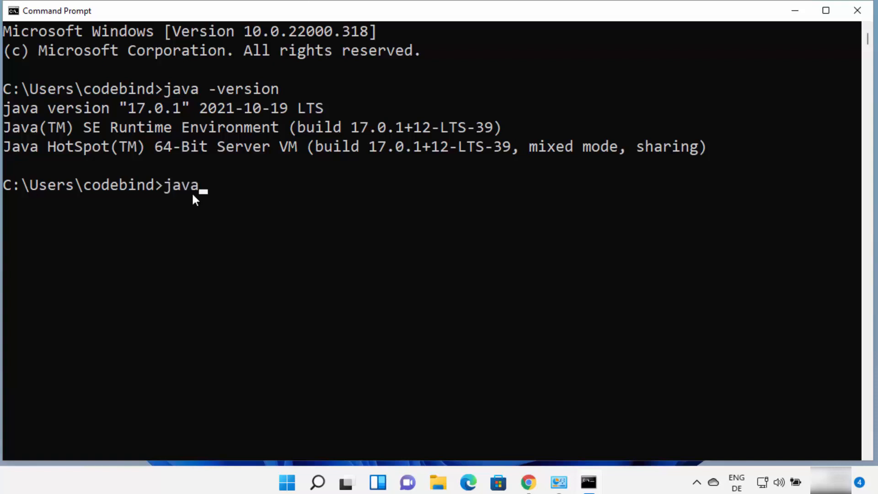
# Run javac -version to check the Java compiler and highlight the version number in its output.
pyautogui.write('-version')
pyautogui.press('Return')
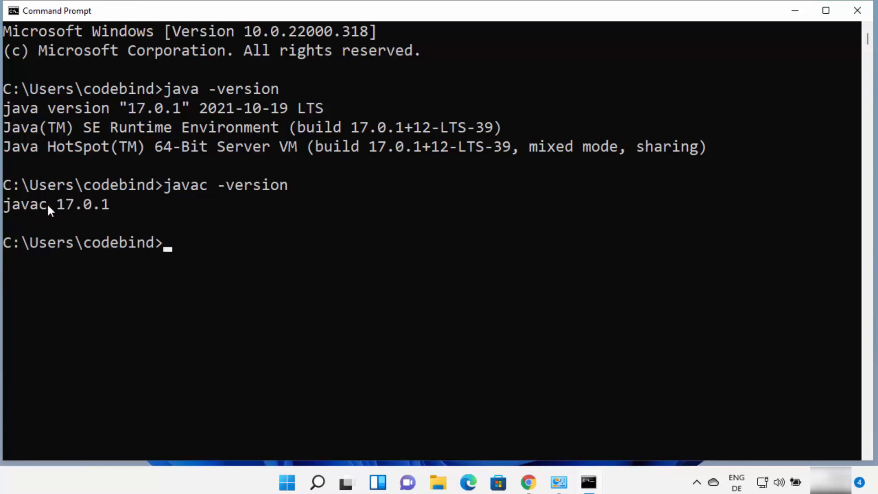
pyautogui.moveTo(58, 204); pyautogui.dragTo(100, 204)
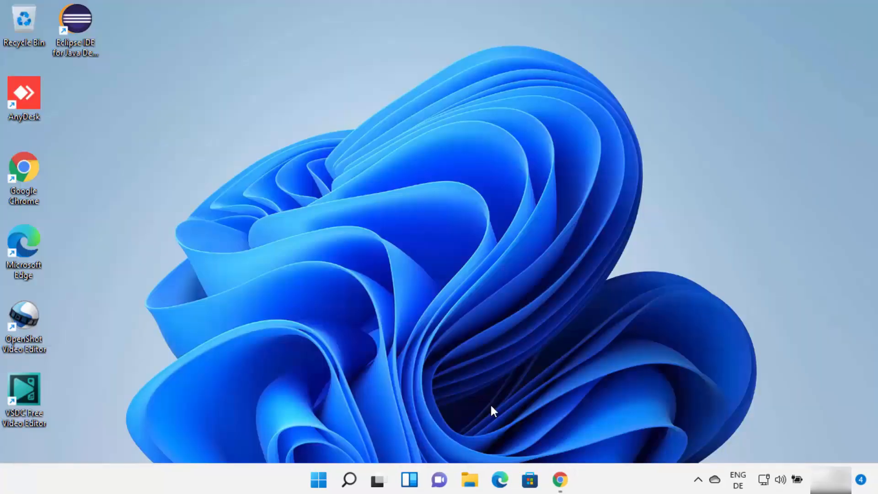
# Switch to Chrome, open the Apache NetBeans Releases result for netbeans download, and look through the listed releases.
pyautogui.click(559, 479)
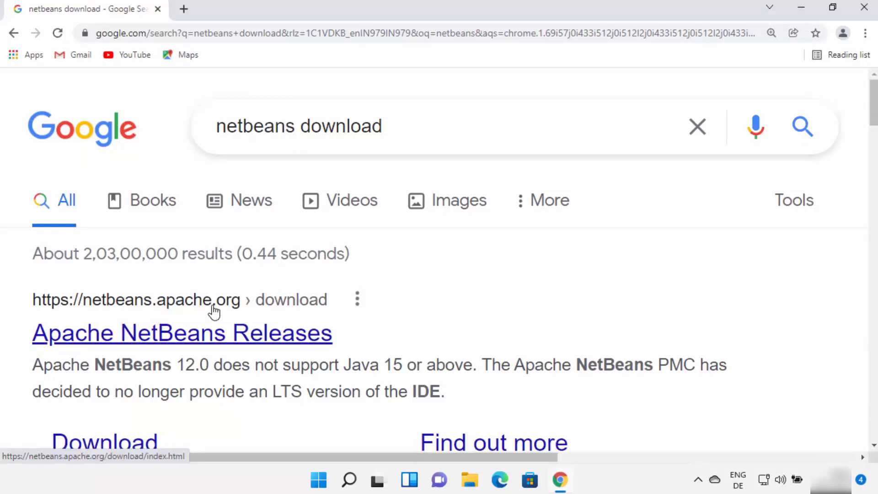
pyautogui.click(257, 339)
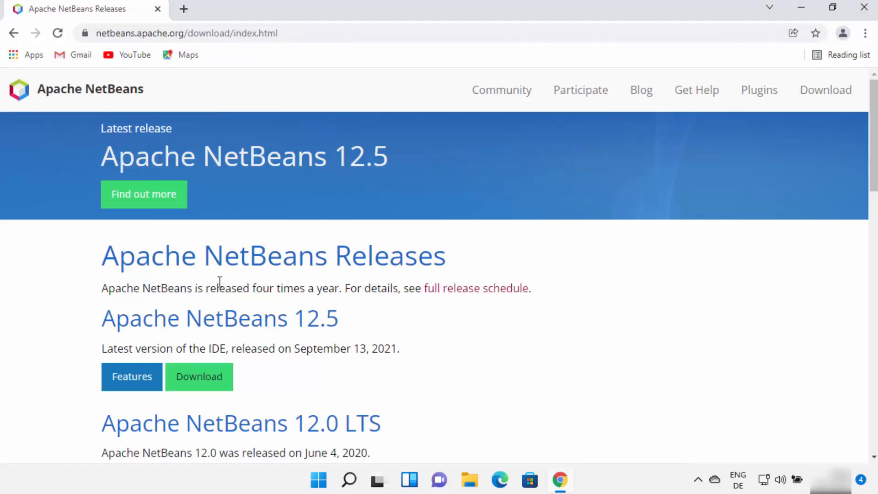
pyautogui.scroll(-3, 314, 280)
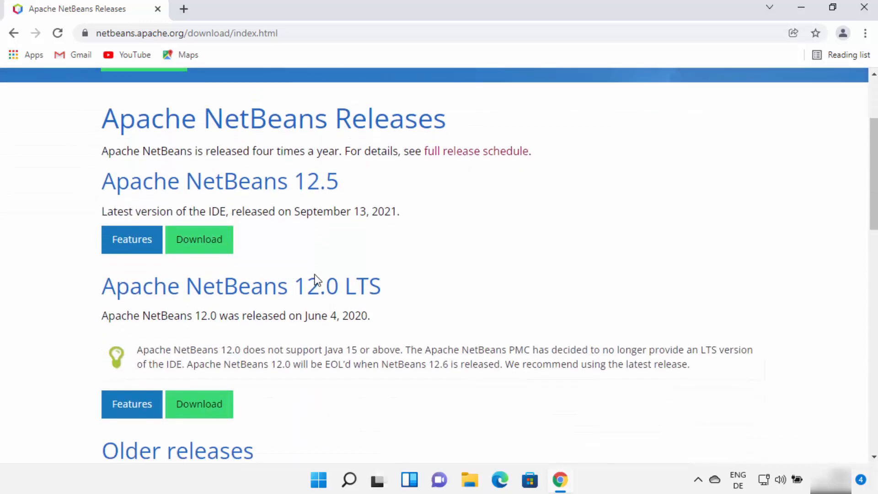
pyautogui.scroll(-9, 315, 280)
pyautogui.scroll(6, 315, 277)
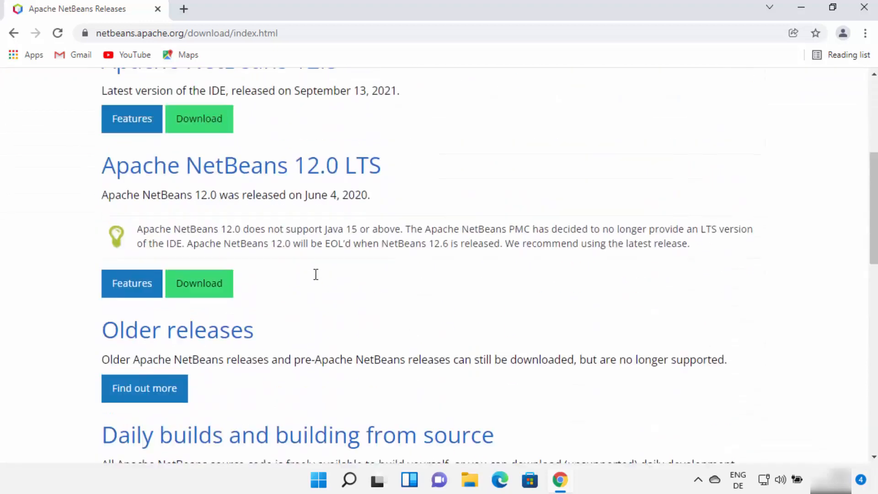
pyautogui.scroll(6, 315, 274)
# Compare the Apache NetBeans 12.5 and 12.0 LTS entries on the releases page.
pyautogui.moveTo(93, 321); pyautogui.dragTo(337, 325)
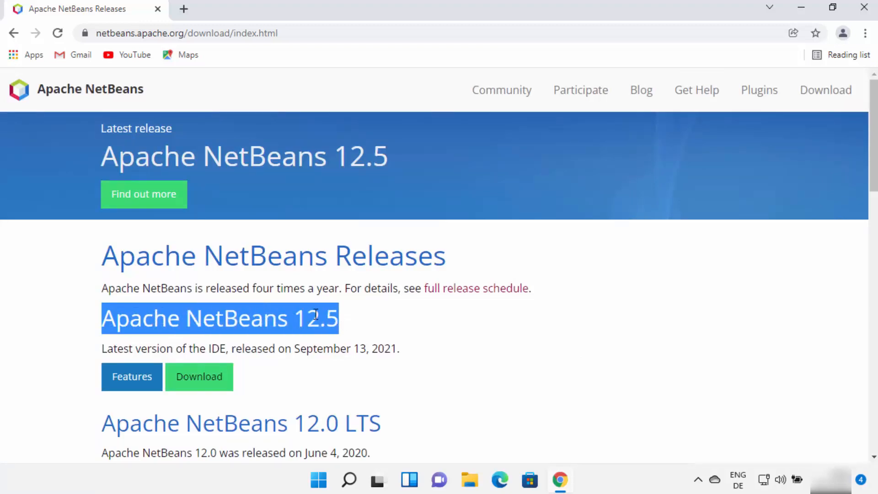
pyautogui.scroll(-1, 338, 316)
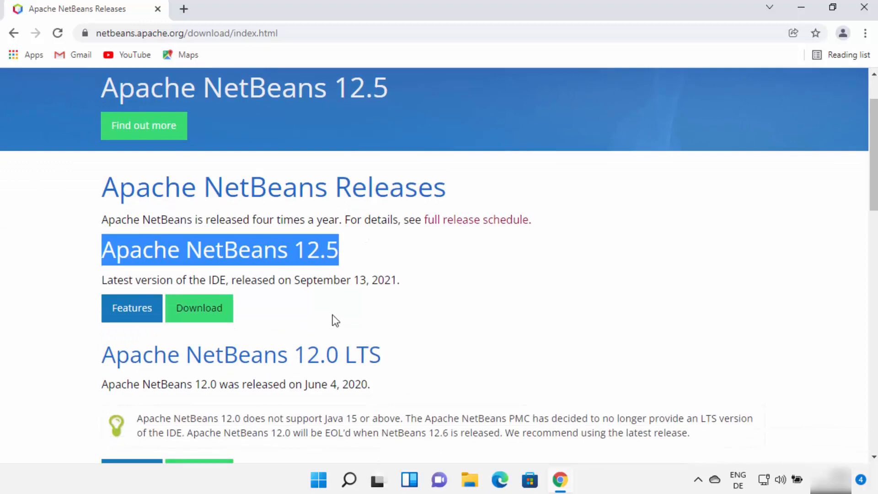
pyautogui.click(323, 318)
pyautogui.moveTo(110, 354); pyautogui.dragTo(381, 357)
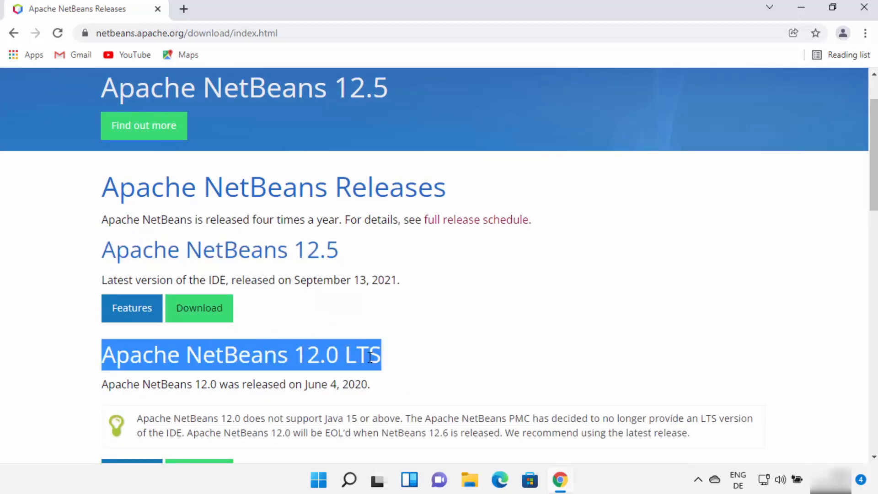
pyautogui.doubleClick(370, 357)
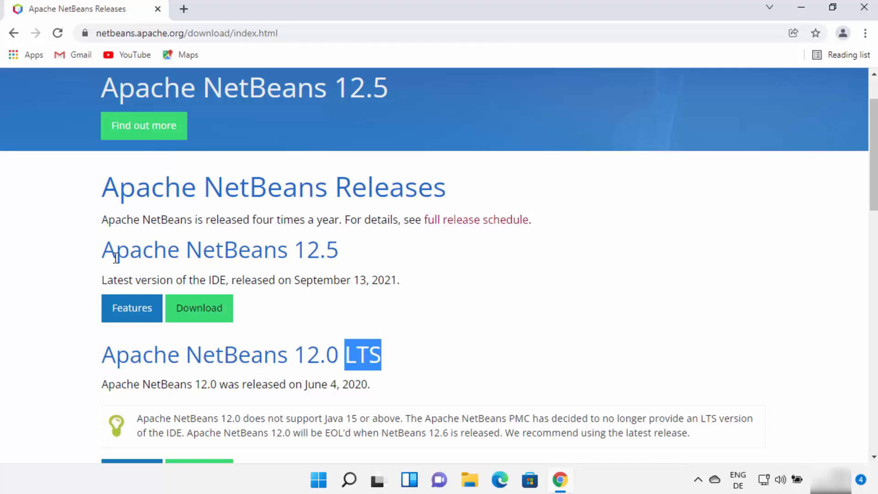
pyautogui.moveTo(128, 254); pyautogui.dragTo(340, 252)
pyautogui.click(371, 302)
pyautogui.scroll(-3, 373, 305)
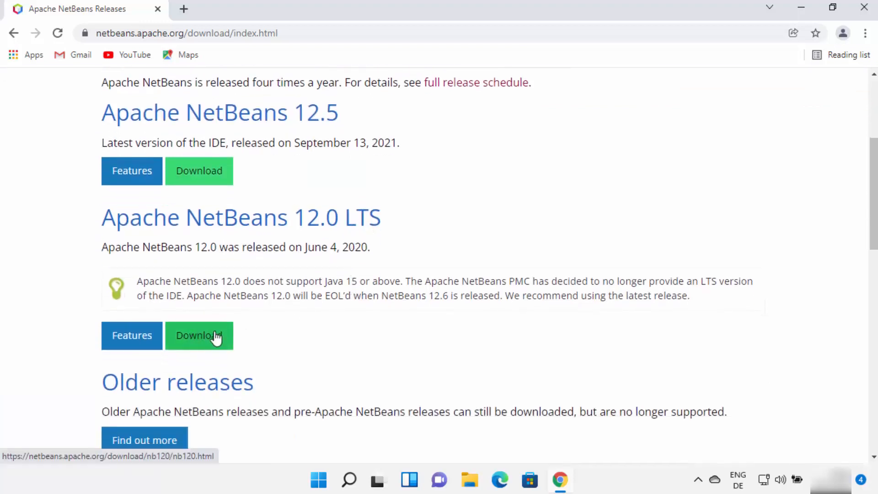
pyautogui.doubleClick(304, 219)
pyautogui.moveTo(367, 216); pyautogui.dragTo(373, 216)
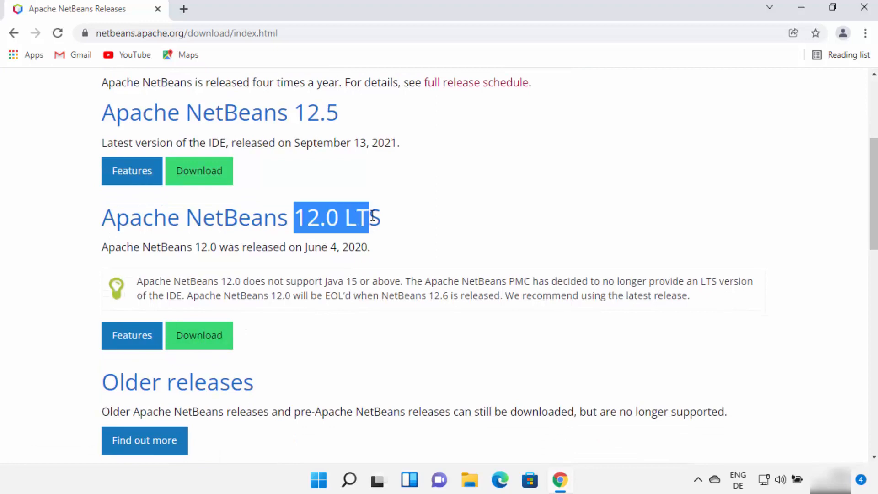
# Download Apache-NetBeans-12.0-bin-windows-x64.exe from the 12.0 LTS release, using the HTTP download link.
pyautogui.click(204, 347)
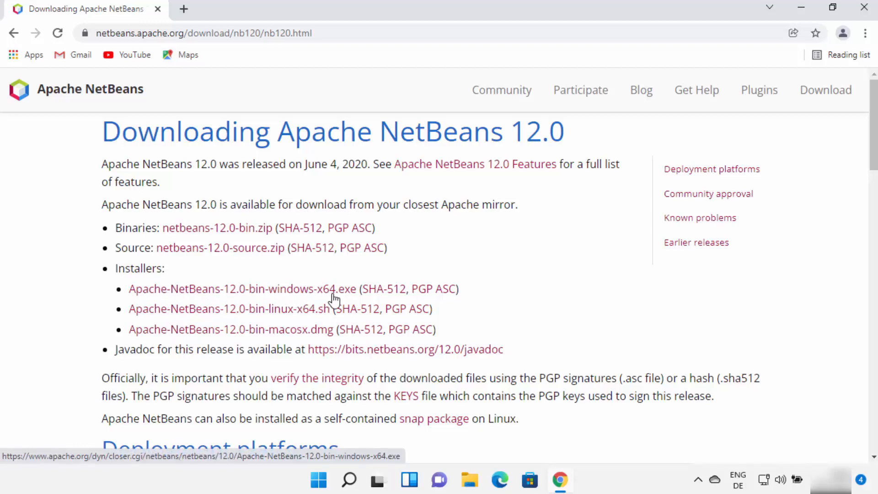
pyautogui.click(292, 290)
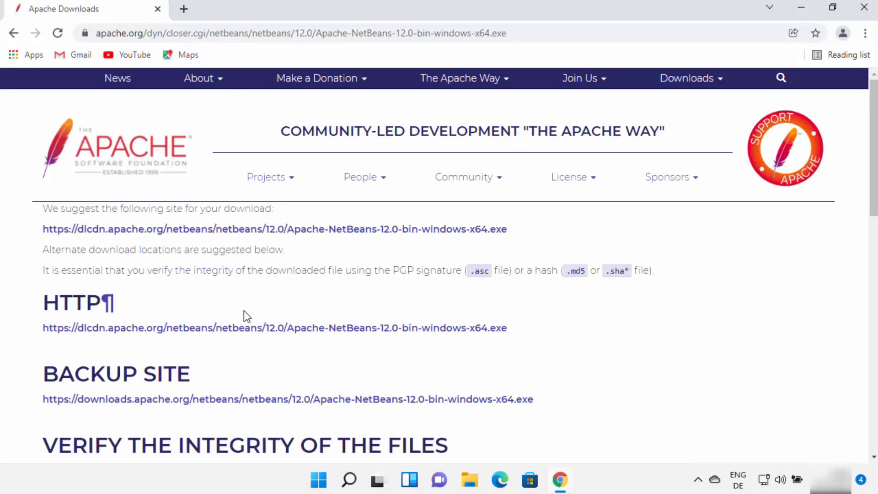
pyautogui.click(244, 335)
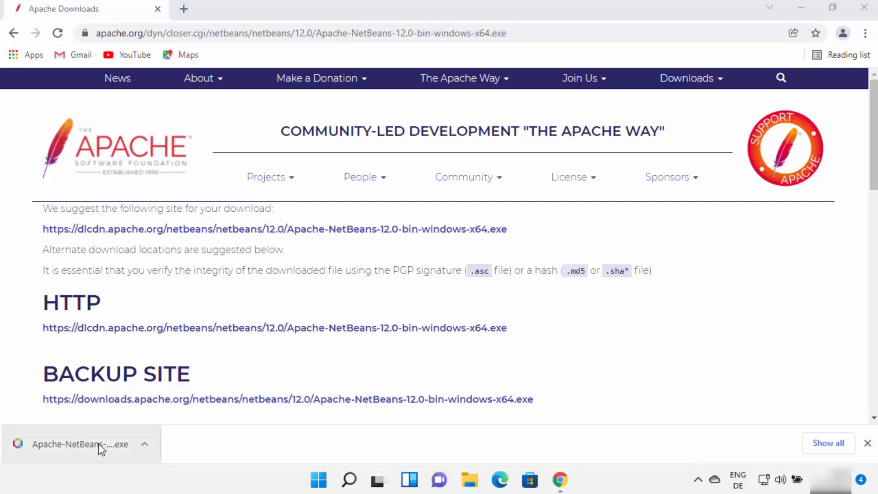
# Launch the downloaded NetBeans 12.0 installer, minimize Chrome and allow the installer to make changes to the device.
pyautogui.click(98, 444)
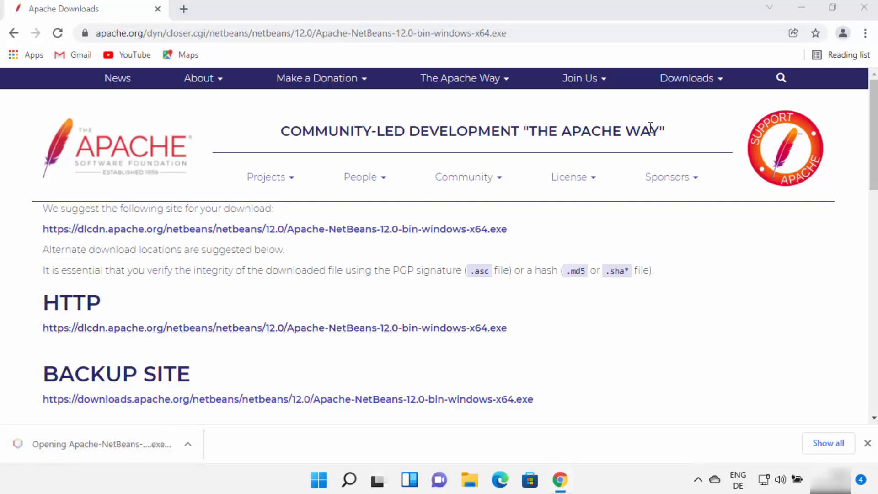
pyautogui.click(797, 10)
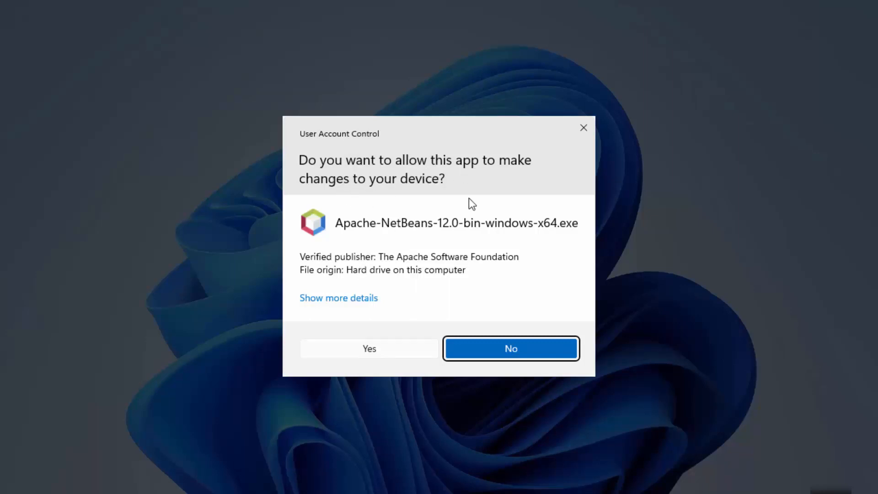
pyautogui.click(377, 347)
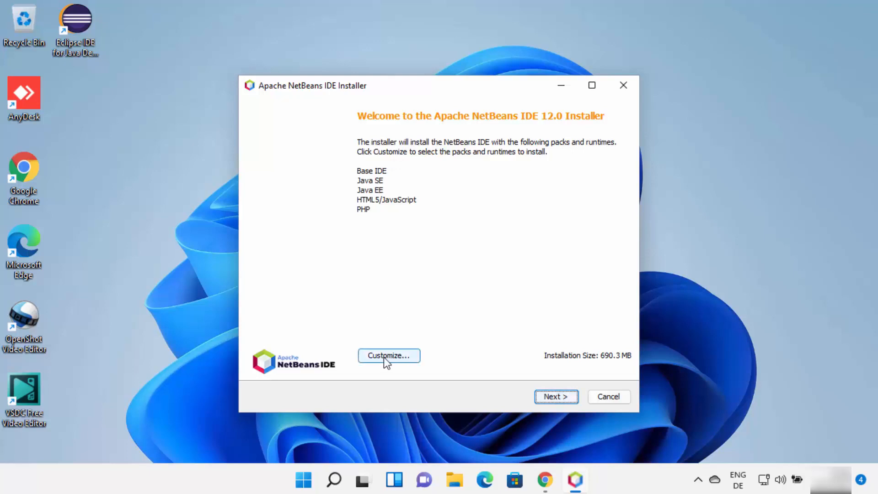
# Keep the default packs and runtimes in the NetBeans installer and accept the license agreement.
pyautogui.click(556, 397)
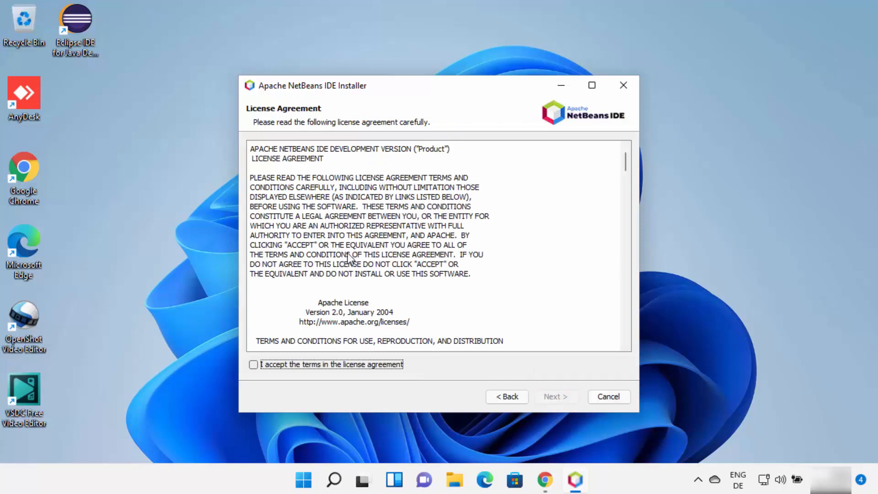
pyautogui.scroll(-20, 371, 232)
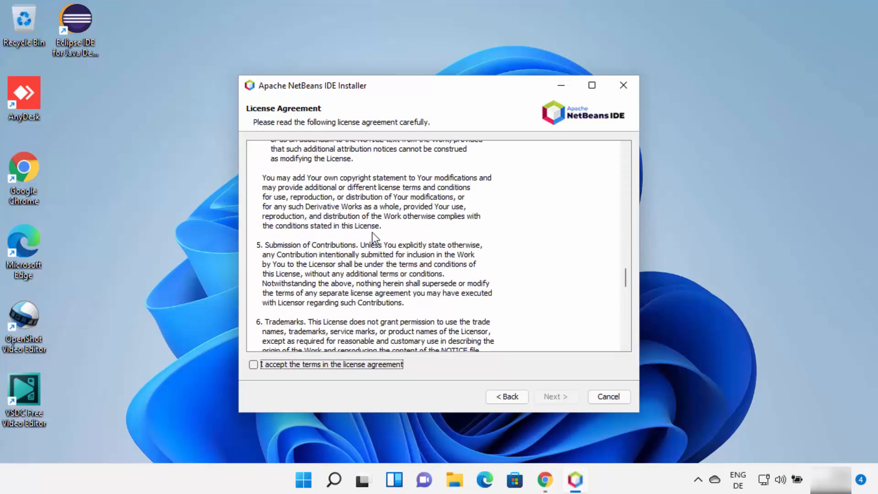
pyautogui.scroll(-10, 372, 236)
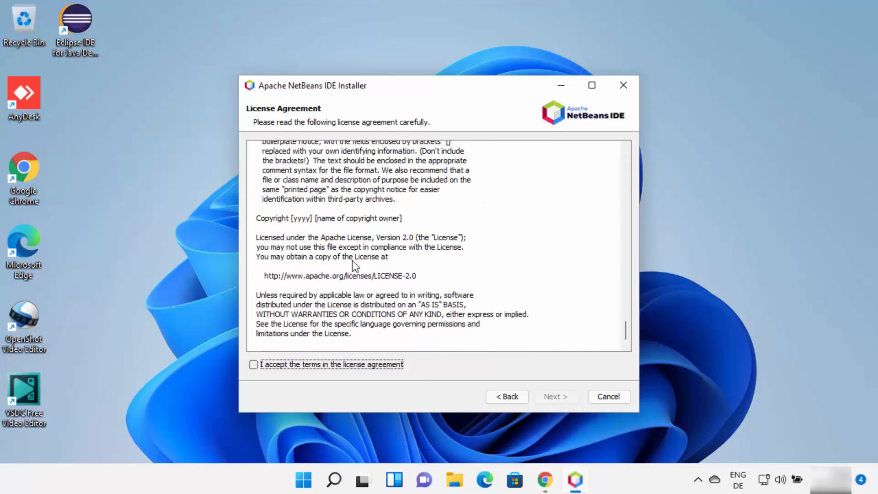
pyautogui.click(253, 366)
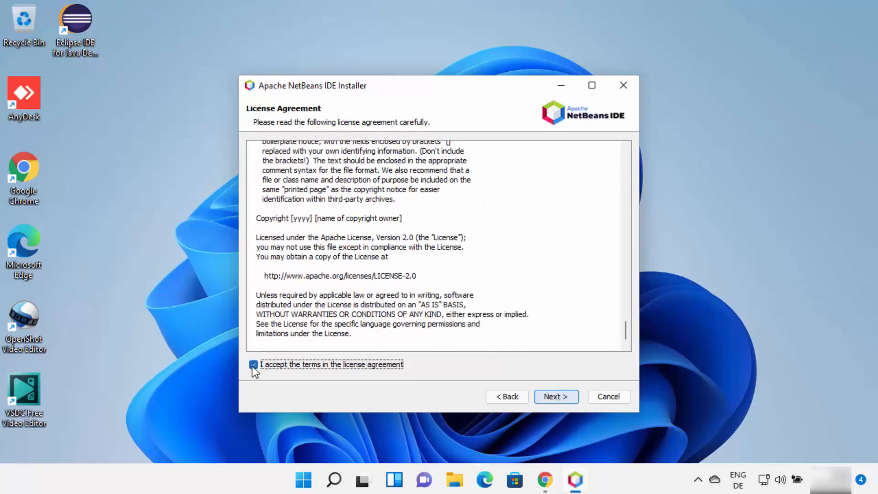
pyautogui.click(540, 396)
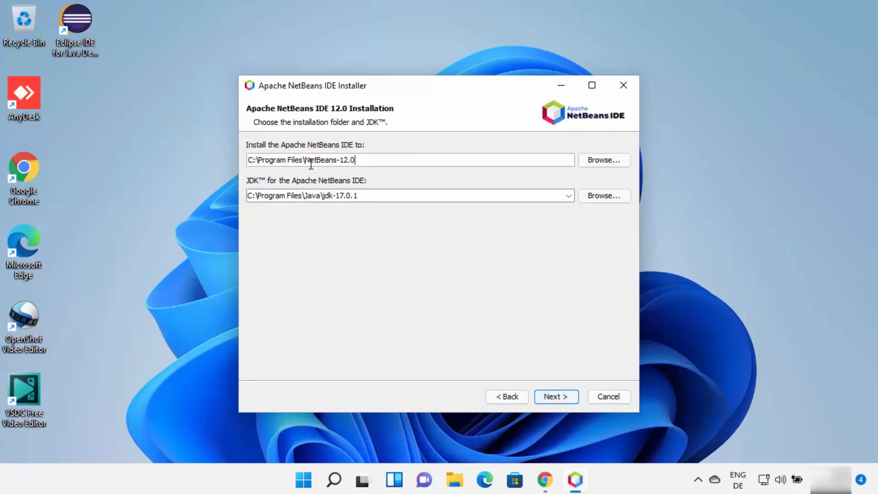
# Install NetBeans to C:\Program Files\NetBeans-12.0 using the JDK at C:\Program Files\Java\jdk-17.0.1 with update checking enabled, and finish the setup.
pyautogui.click(358, 161)
pyautogui.doubleClick(376, 195)
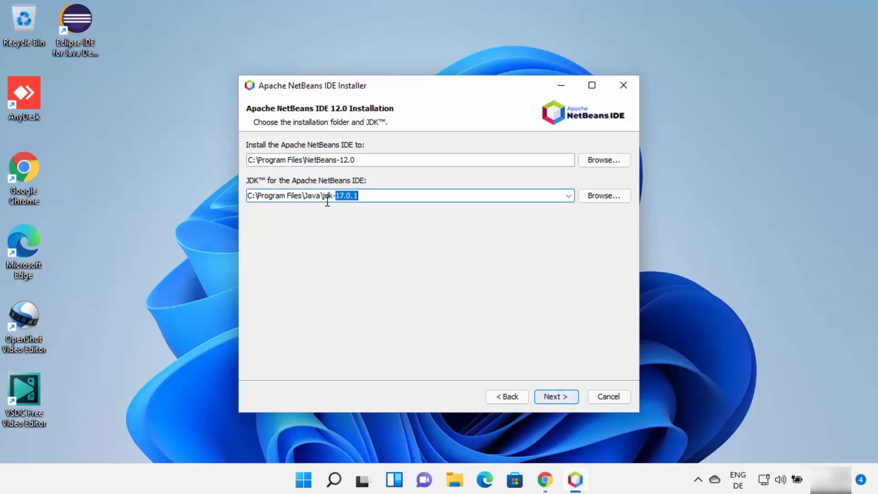
pyautogui.click(568, 196)
pyautogui.click(364, 197)
pyautogui.moveTo(373, 197); pyautogui.dragTo(248, 196)
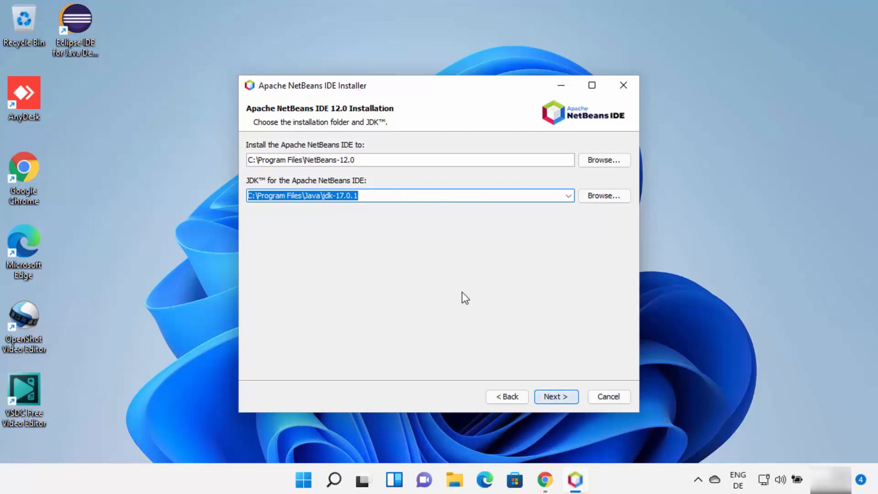
pyautogui.click(555, 396)
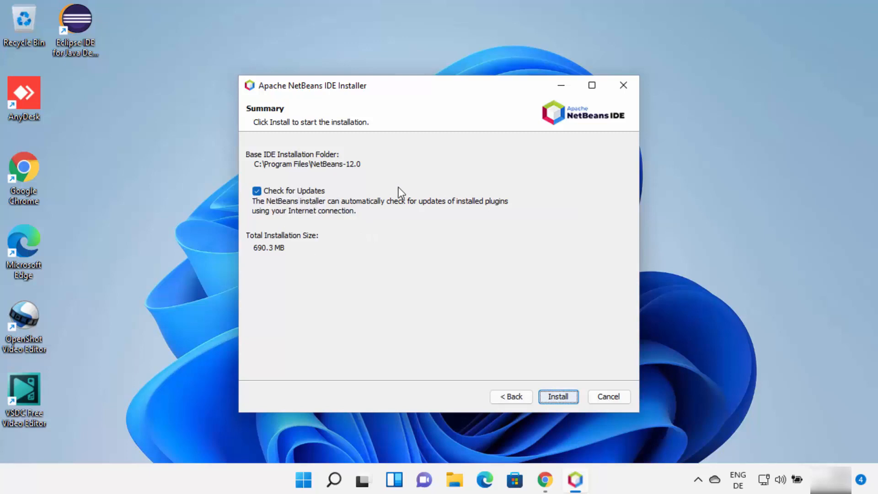
pyautogui.click(556, 399)
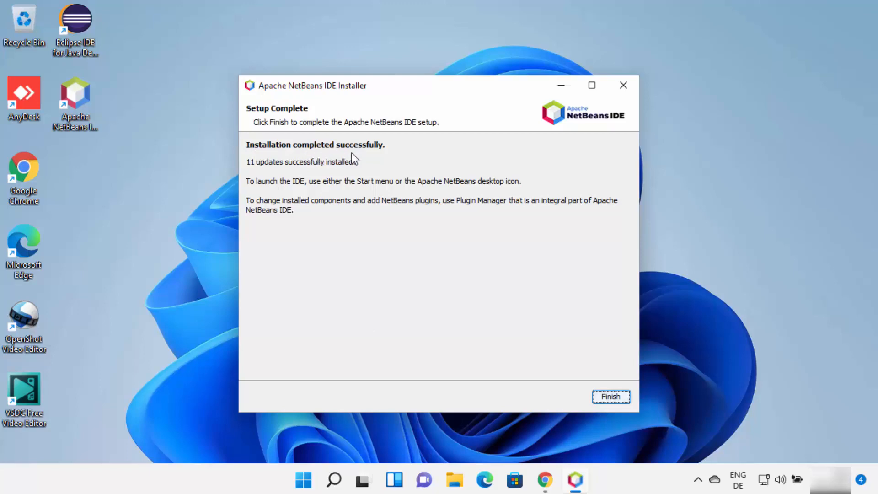
pyautogui.click(604, 402)
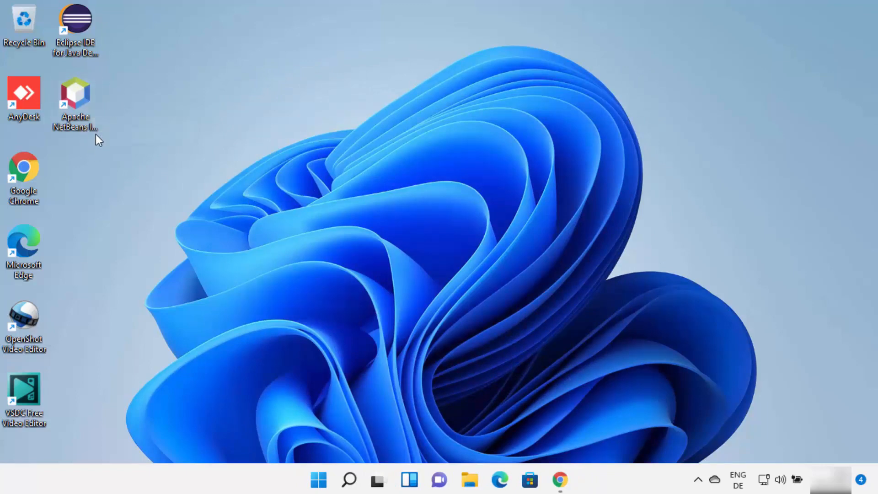
# Launch Apache NetBeans IDE 12.0 from the desktop and maximize its window.
pyautogui.click(82, 98)
pyautogui.doubleClick(82, 98)
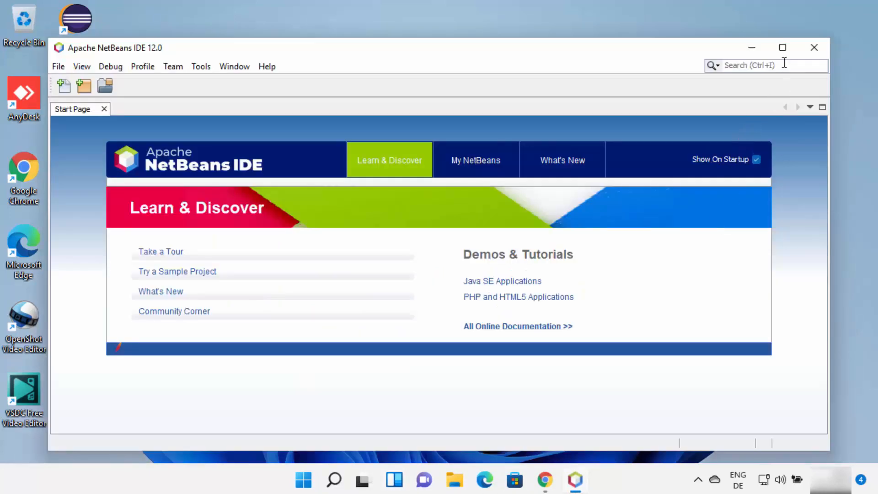
pyautogui.click(782, 49)
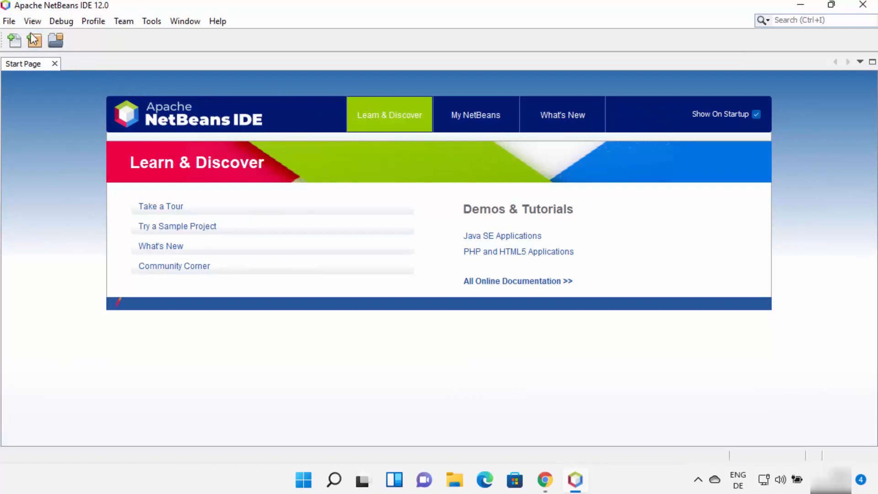
# Start a new Java Application project from the Java with Maven category.
pyautogui.click(9, 21)
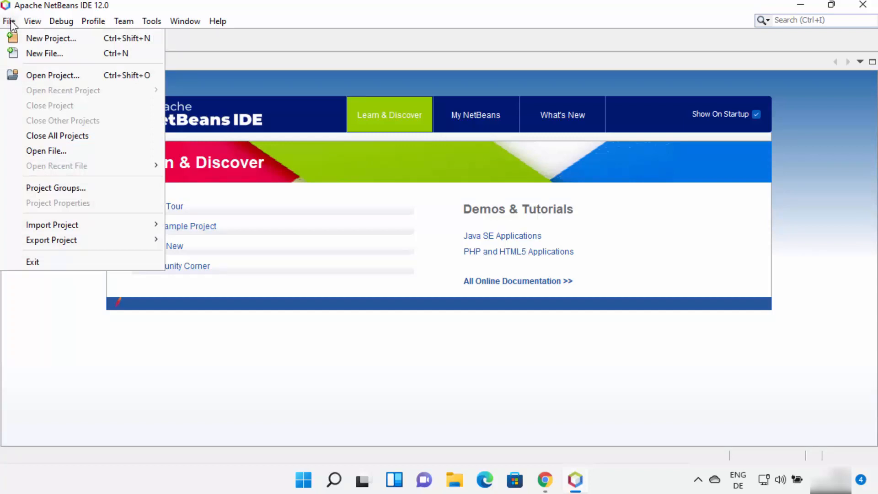
pyautogui.click(36, 40)
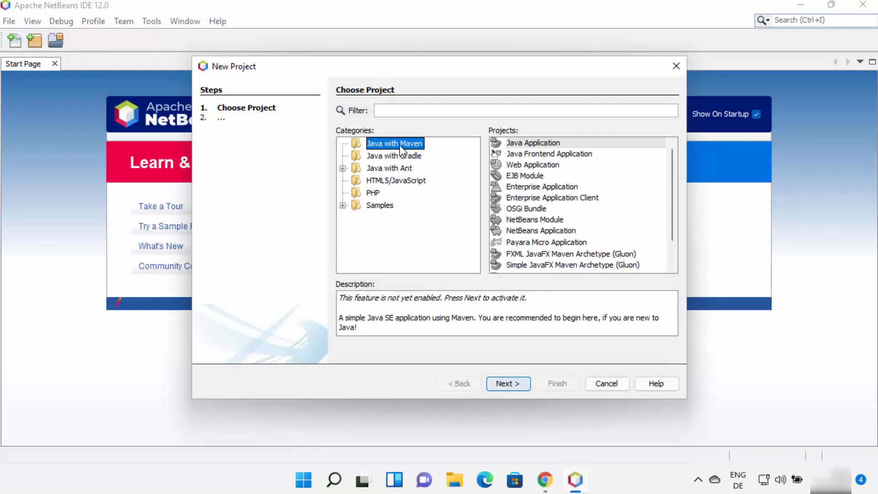
pyautogui.click(531, 142)
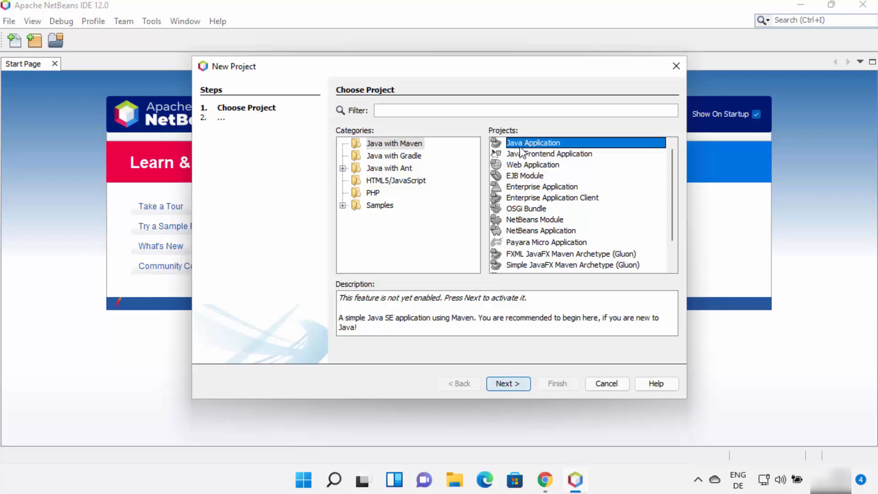
pyautogui.click(509, 378)
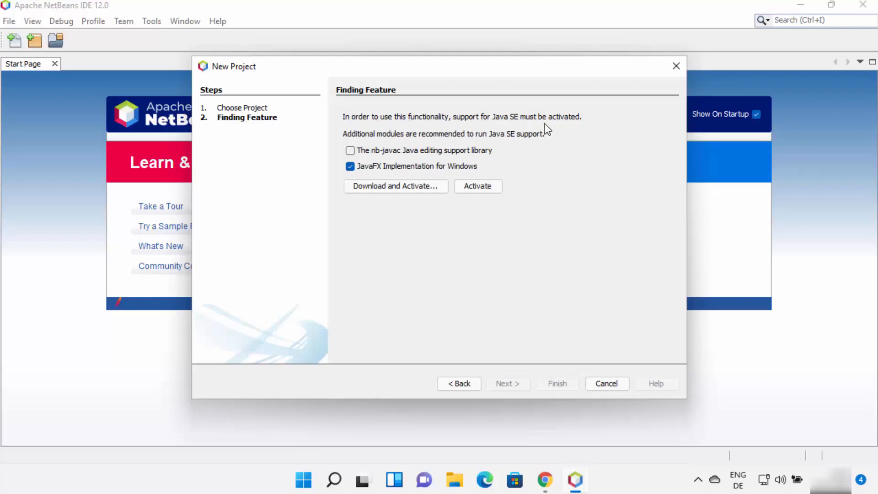
# Download and activate Java SE support with the nb-javac library and JavaFX Implementation for Windows, accepting the plugin license agreements.
pyautogui.click(351, 150)
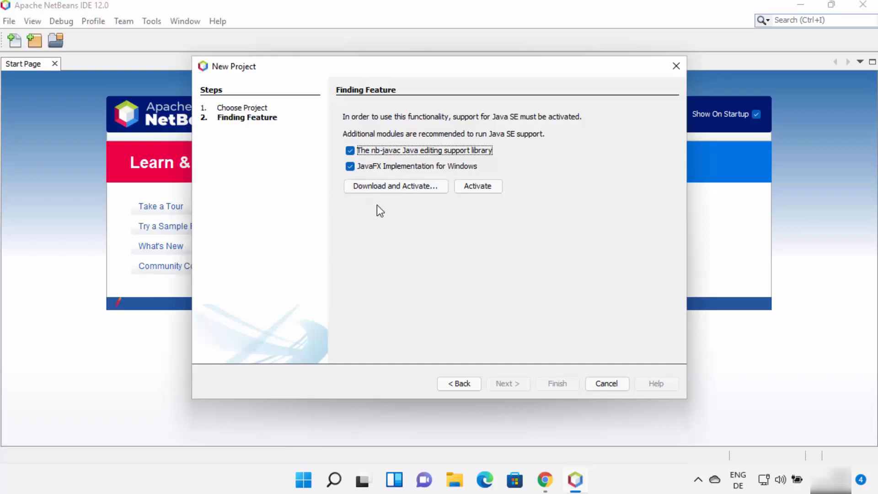
pyautogui.click(412, 185)
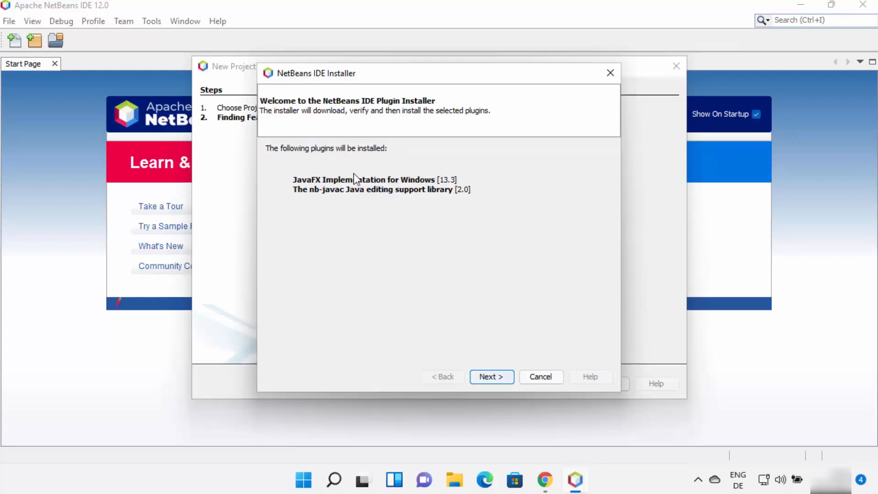
pyautogui.click(485, 376)
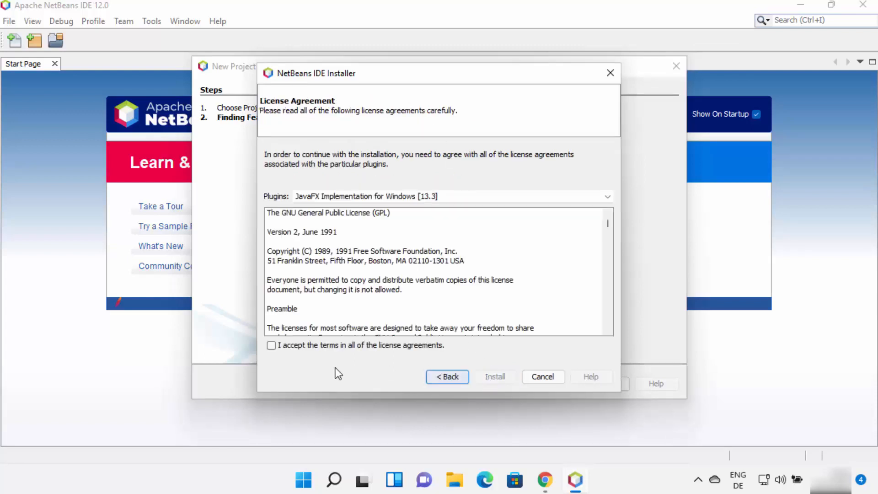
pyautogui.click(272, 346)
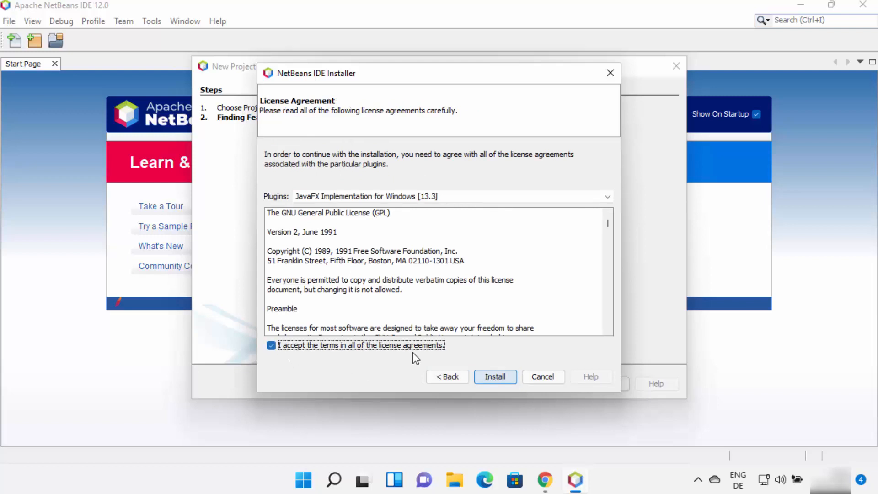
pyautogui.click(497, 381)
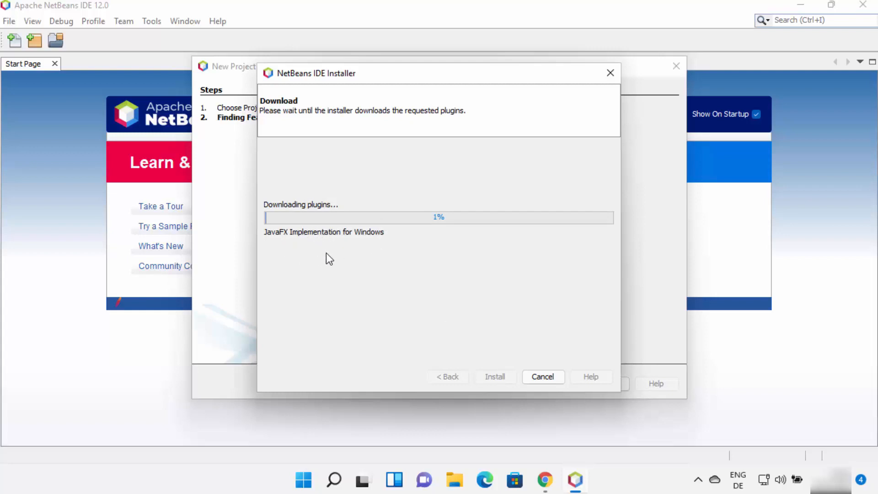
pyautogui.click(543, 376)
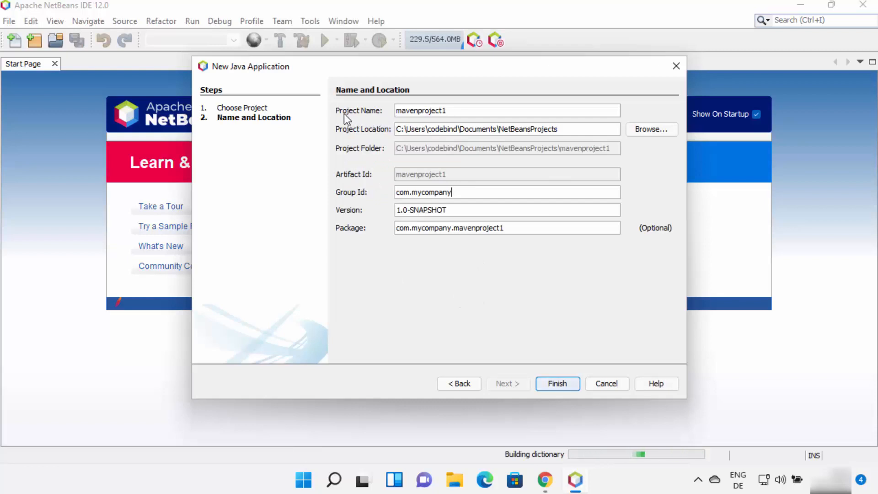
# Create the project with the default name mavenproject1 and expand its Source Packages.
pyautogui.doubleClick(423, 111)
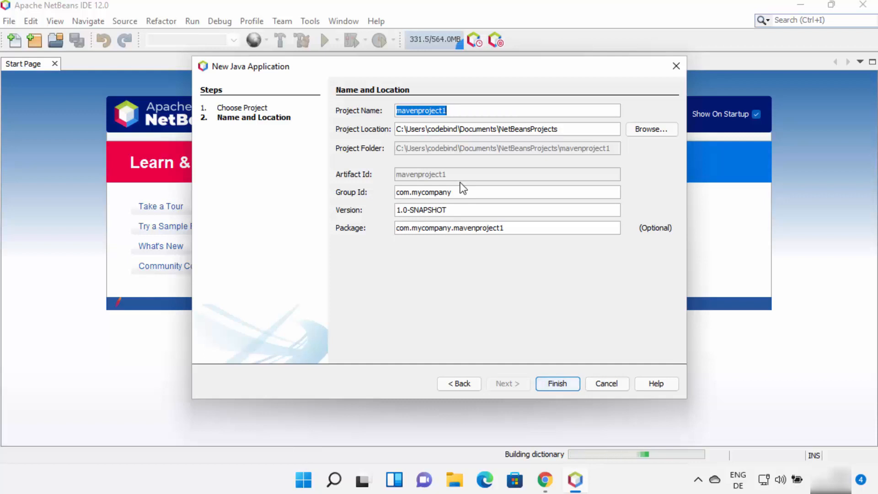
pyautogui.click(559, 384)
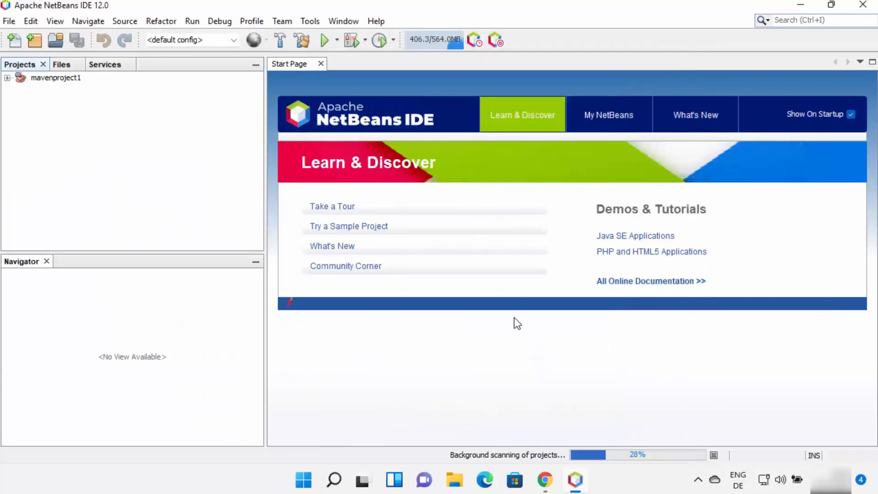
pyautogui.click(7, 79)
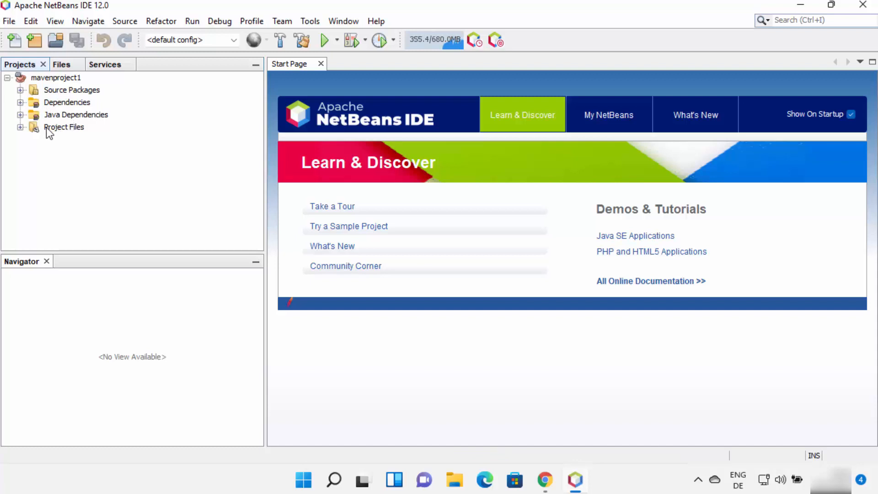
pyautogui.click(20, 90)
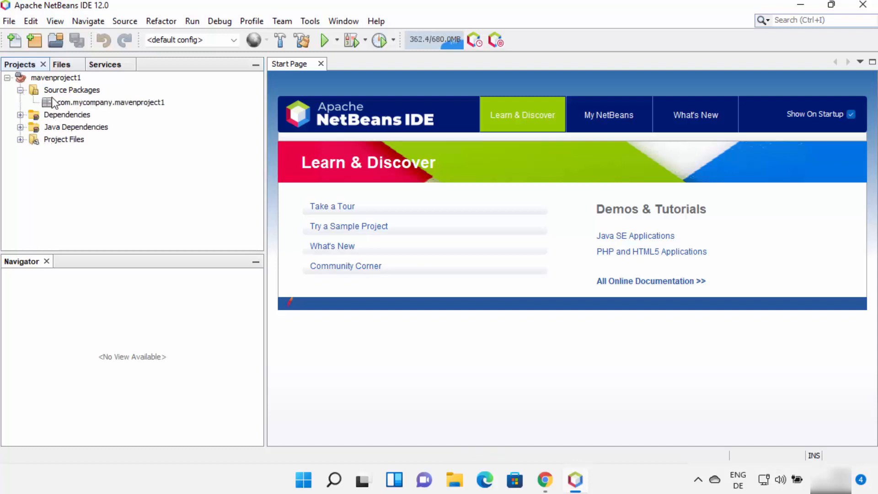
# Create a Java class named Hello in the com.mycompany.mavenproject1 package.
pyautogui.click(87, 104)
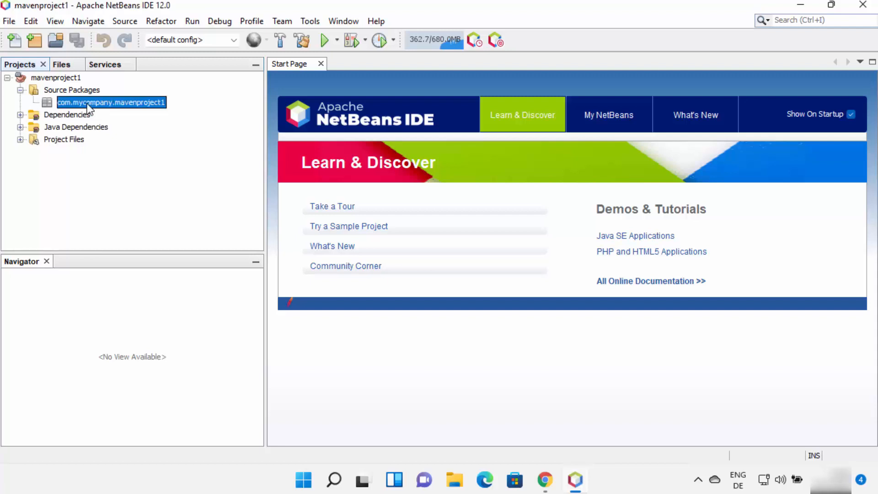
pyautogui.rightClick(89, 109)
pyautogui.moveTo(134, 110)
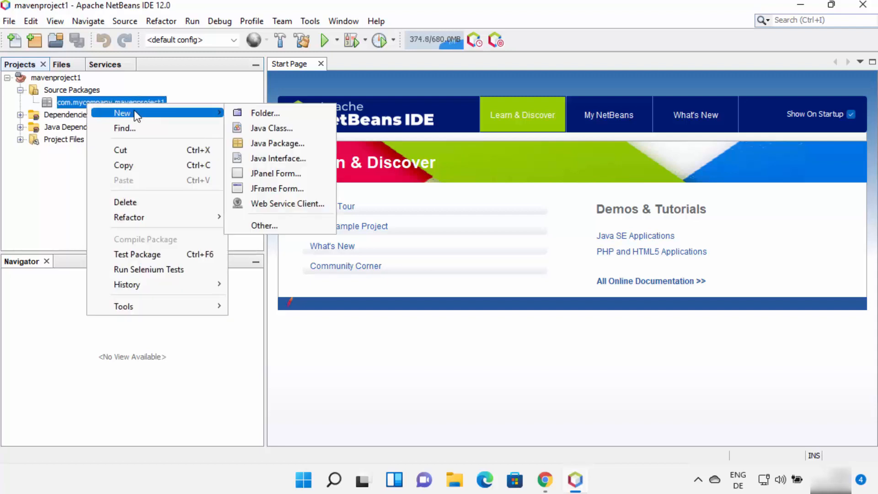
pyautogui.click(267, 128)
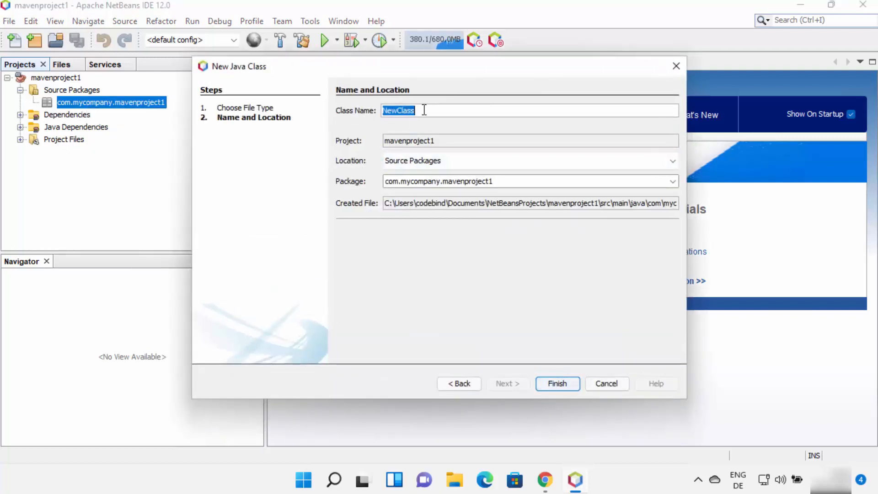
pyautogui.write('e')
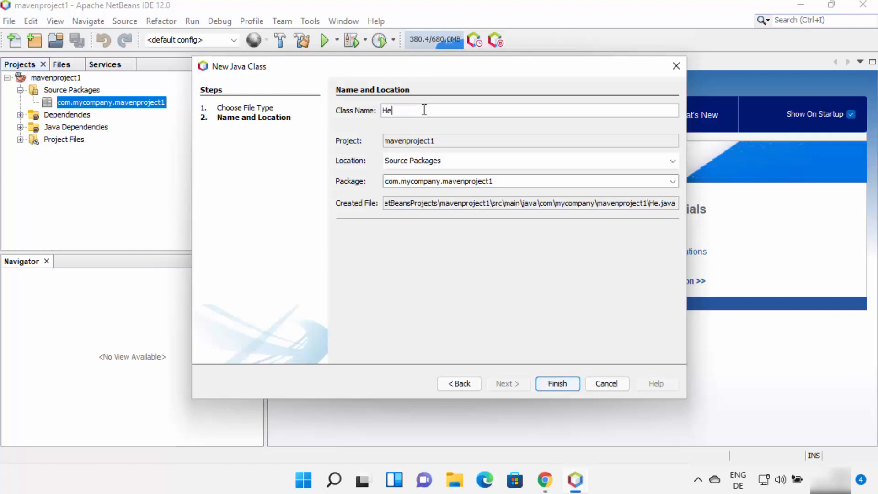
pyautogui.write('llo')
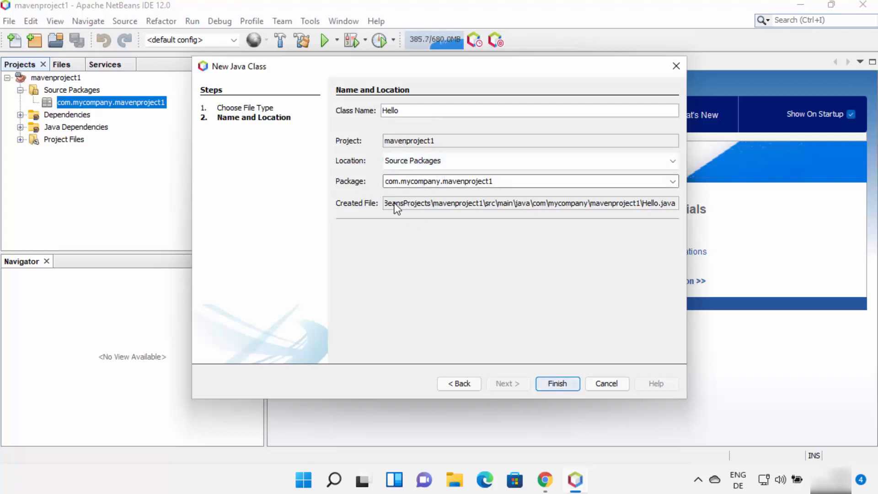
pyautogui.click(552, 384)
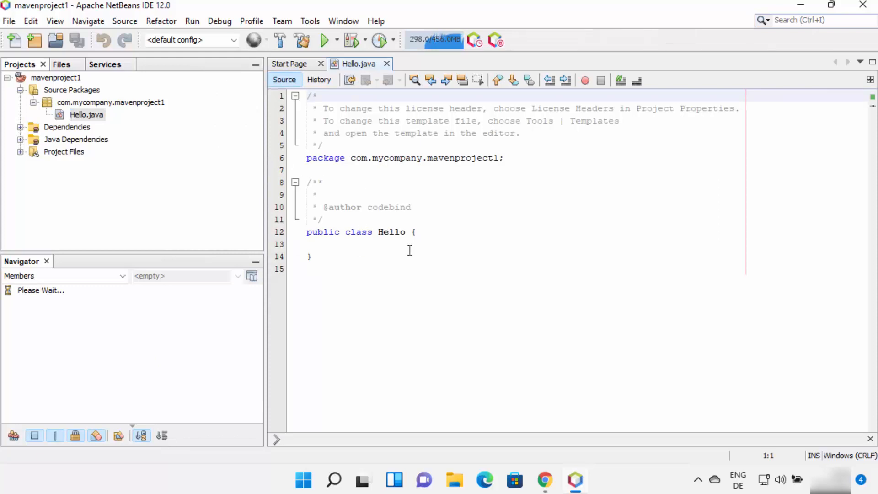
# Insert a public static void main method into the Hello class by expanding the psvm code template.
pyautogui.click(435, 235)
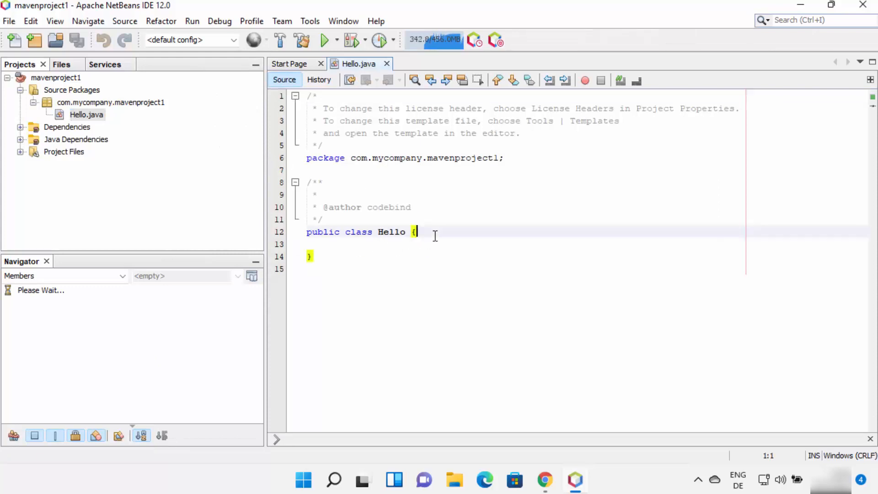
pyautogui.click(439, 239)
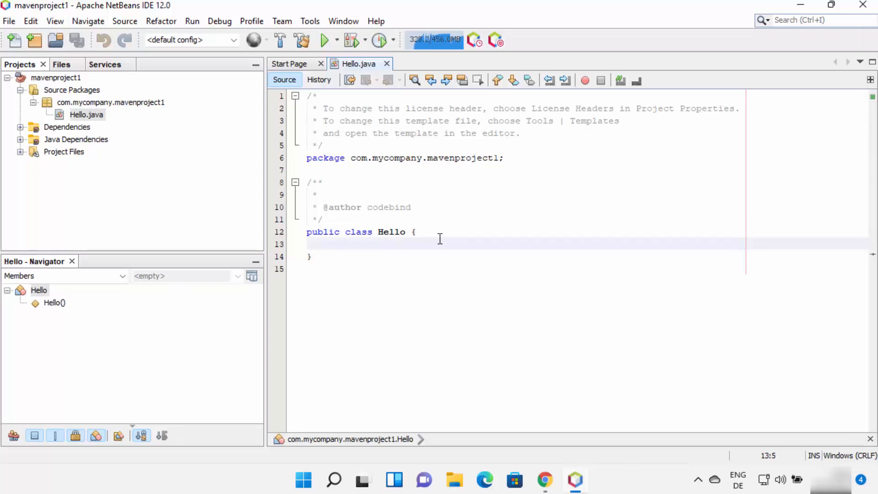
pyautogui.write('psvm')
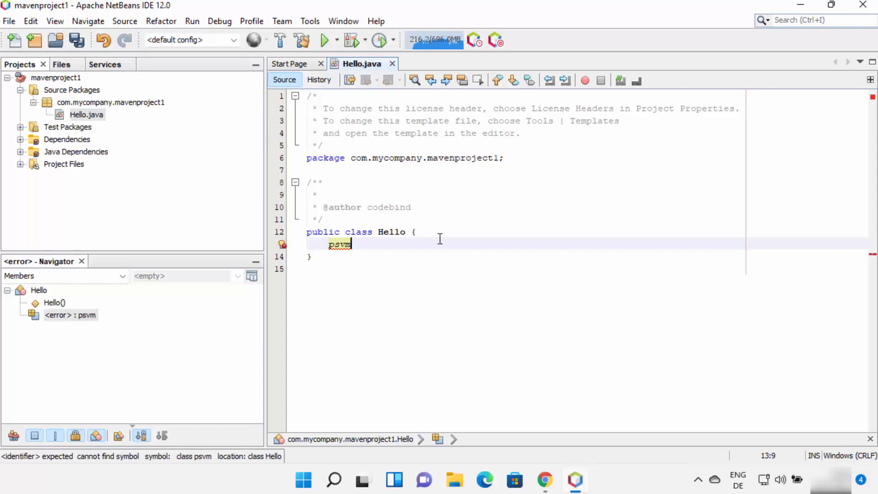
pyautogui.hotkey('ctrl', 'space')
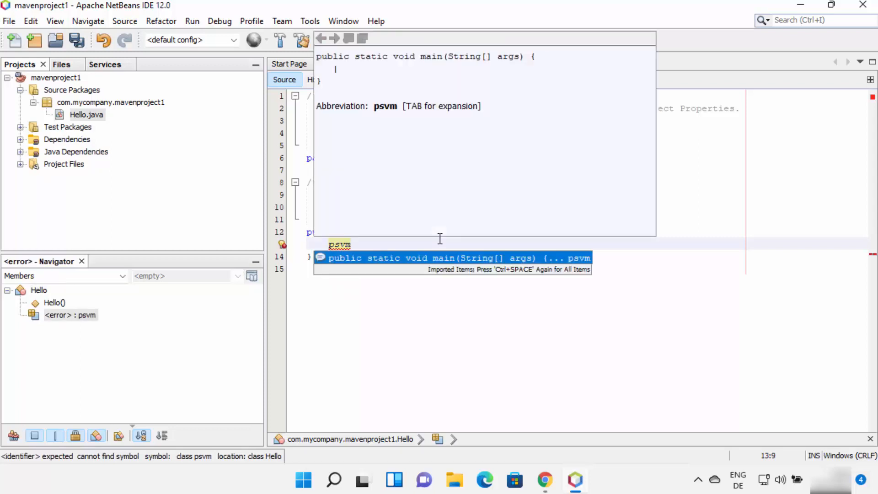
pyautogui.doubleClick(399, 257)
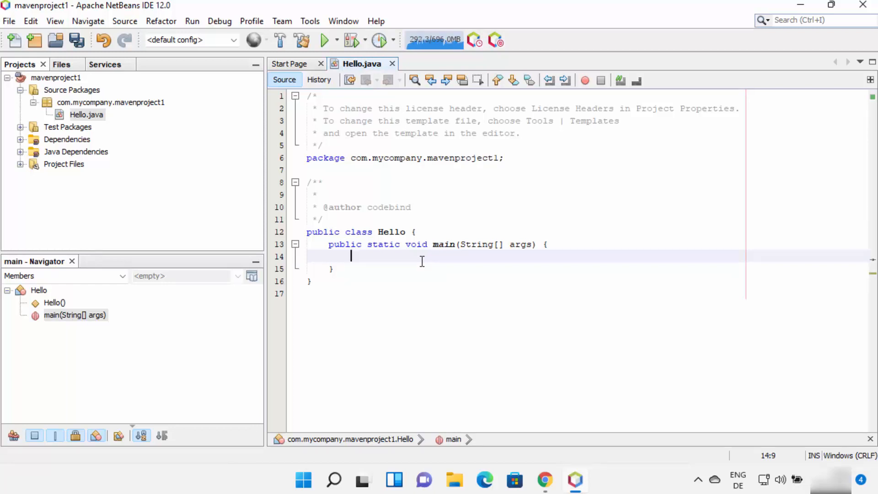
# Add the statement System.out.println("Hello World"); inside the main method.
pyautogui.write('System.')
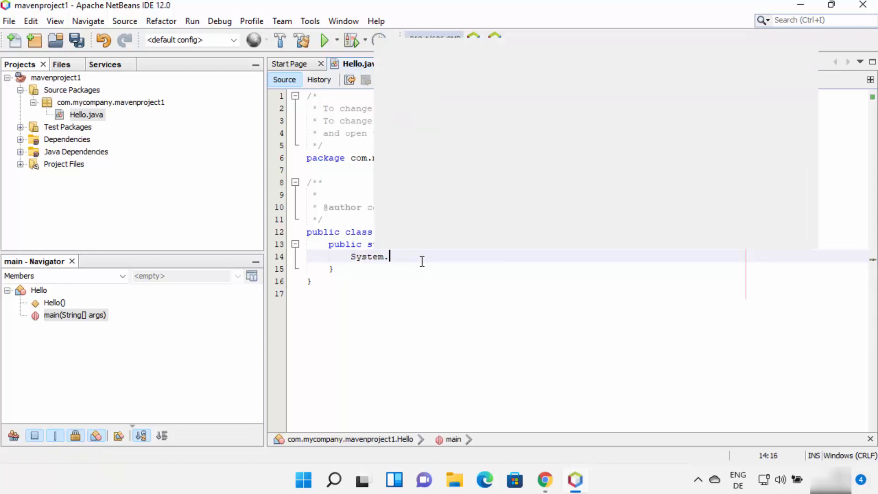
pyautogui.write('out.println')
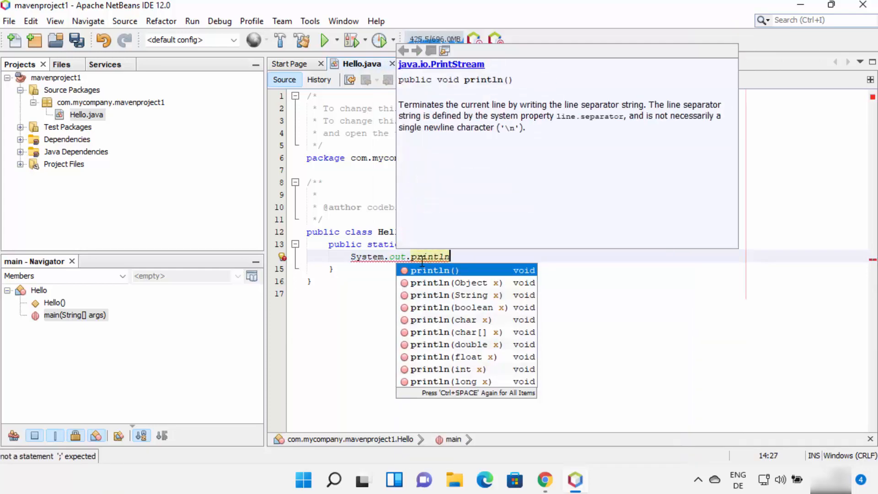
pyautogui.press('Return')
pyautogui.write('"')
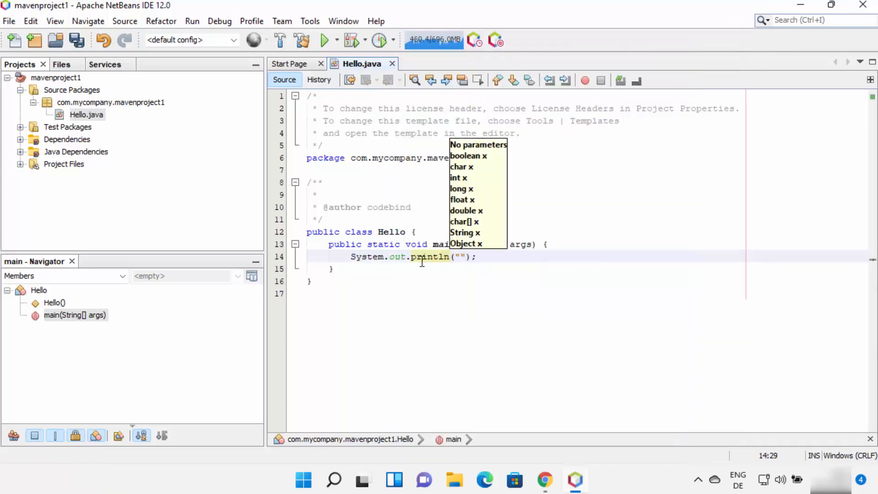
pyautogui.write('Hello World')
pyautogui.click(434, 290)
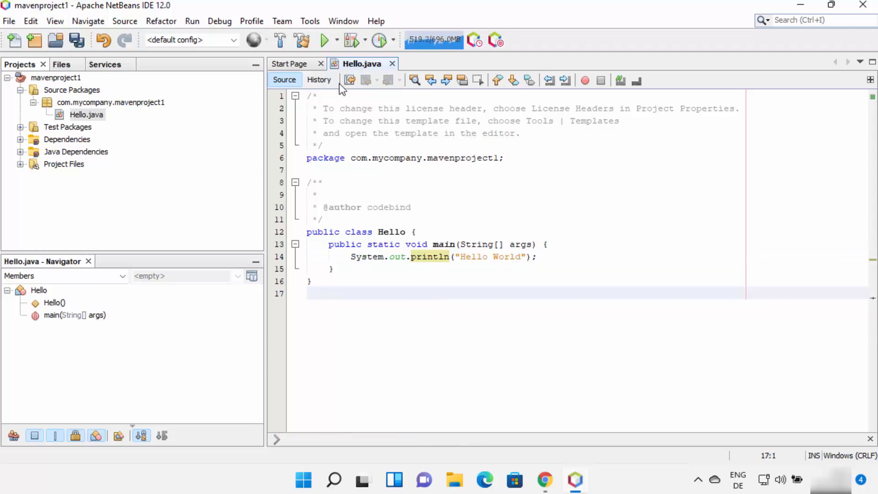
# Build mavenproject1 and check the build result in the output.
pyautogui.click(281, 44)
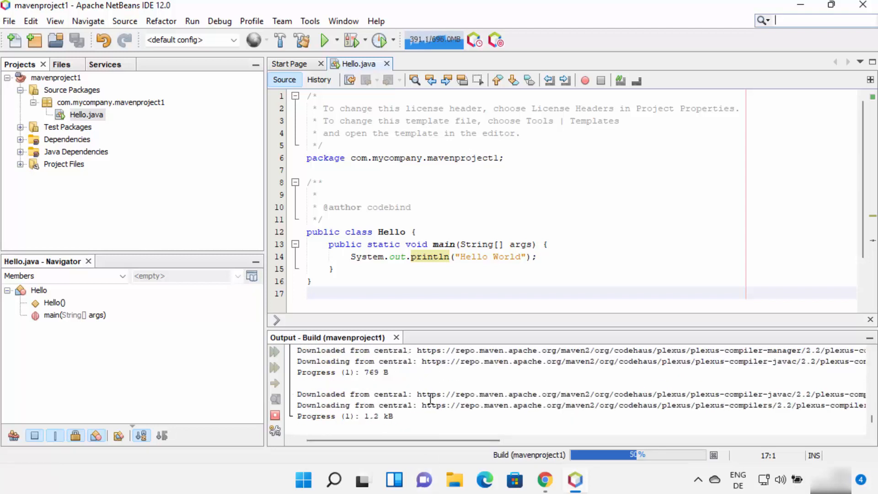
pyautogui.click(455, 256)
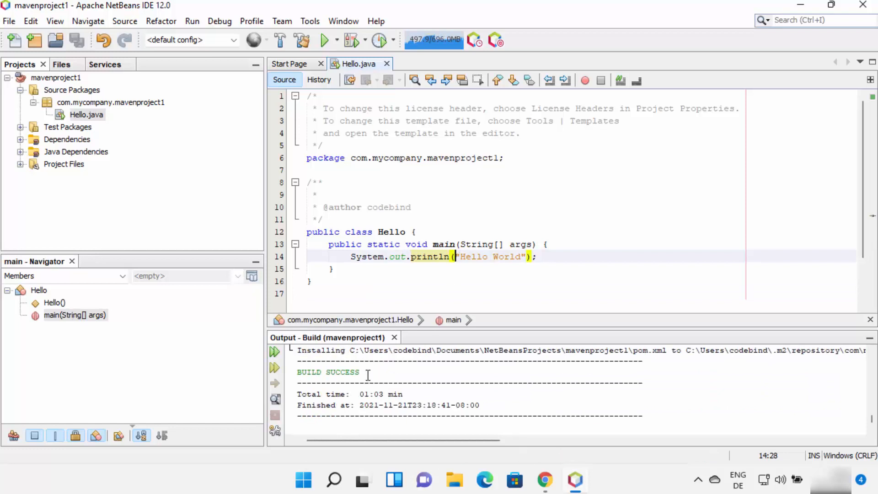
pyautogui.moveTo(369, 372); pyautogui.dragTo(300, 371)
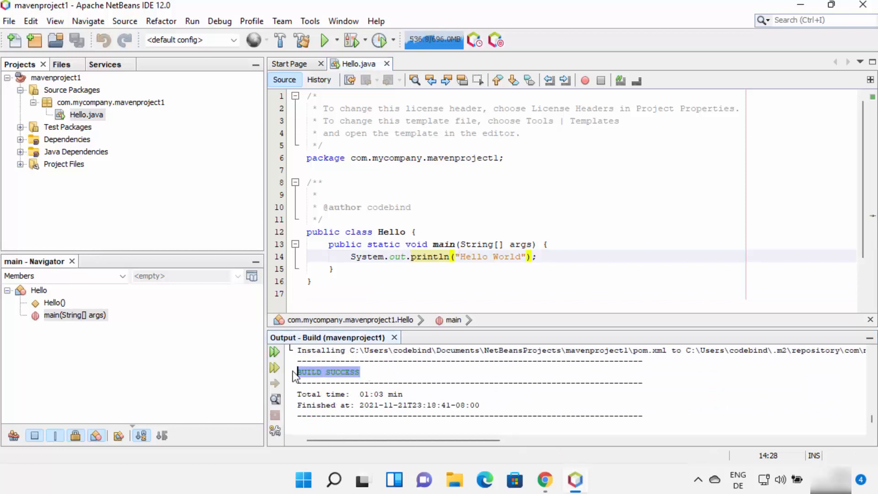
pyautogui.click(379, 373)
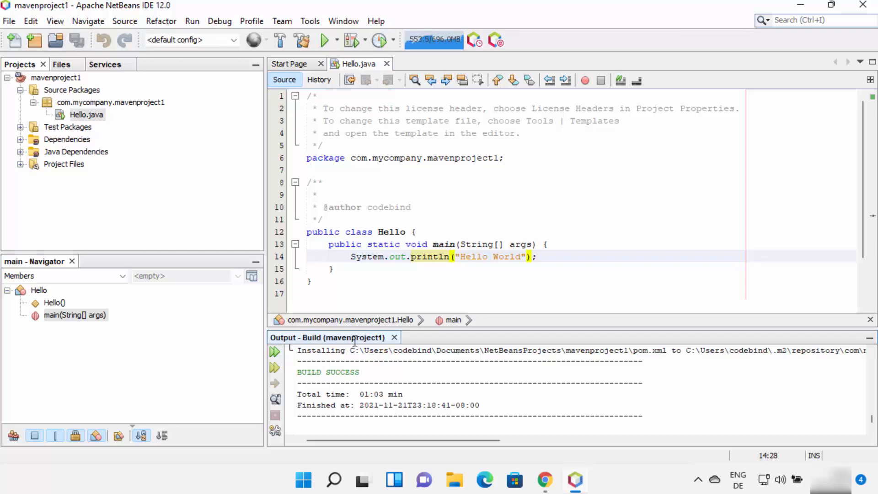
# Run the project with com.mycompany.mavenproject1.Hello as main class for the current IDE session, and compare the output with the println text.
pyautogui.click(325, 40)
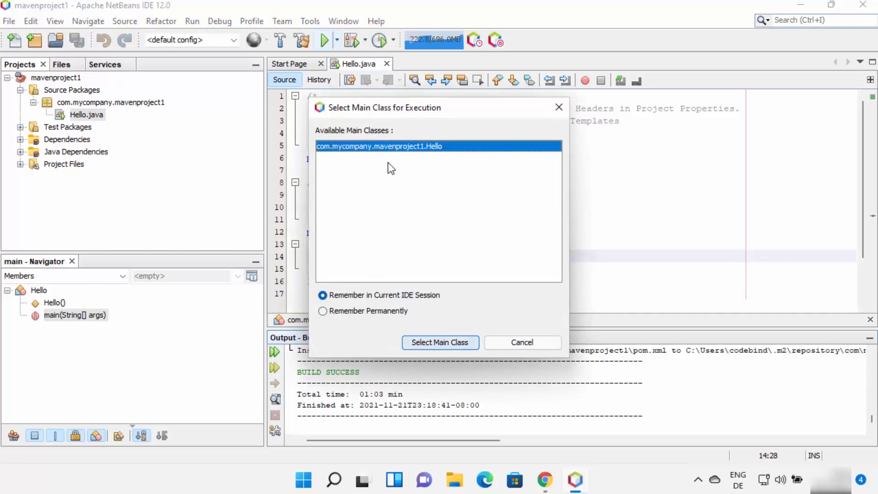
pyautogui.click(430, 342)
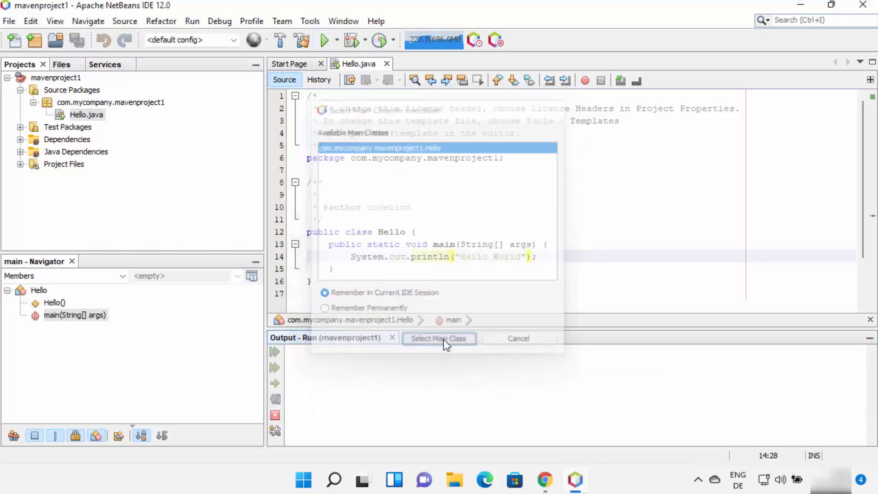
pyautogui.moveTo(351, 383); pyautogui.dragTo(297, 383)
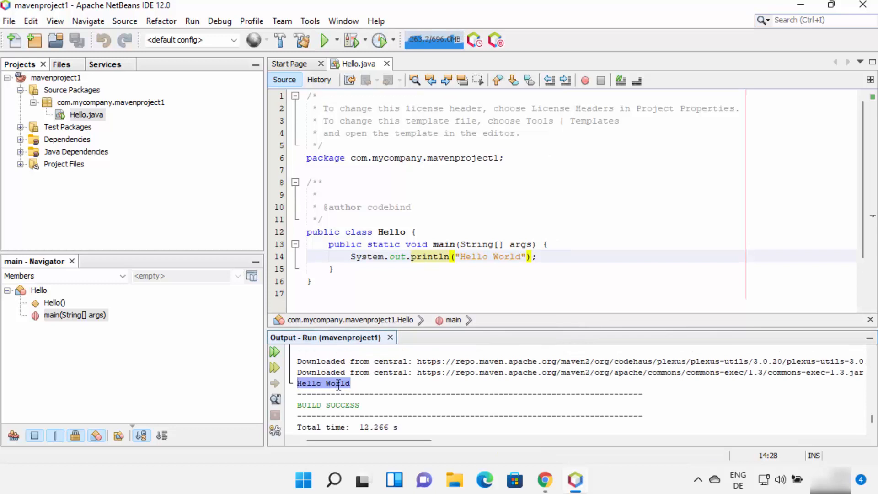
pyautogui.scroll(-1, 297, 383)
pyautogui.moveTo(460, 256); pyautogui.dragTo(525, 258)
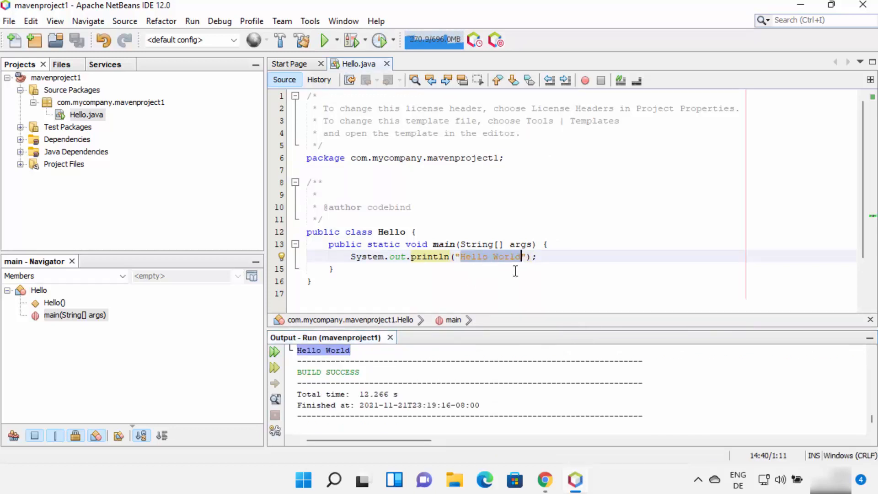
pyautogui.click(567, 251)
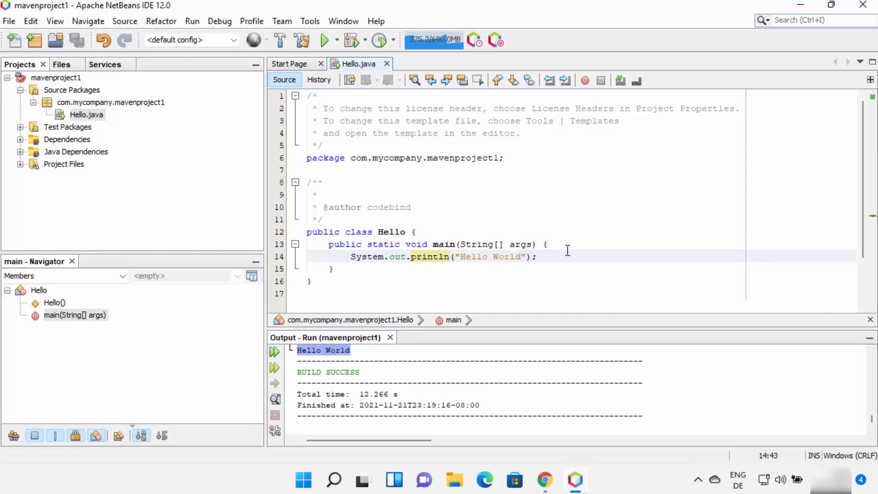